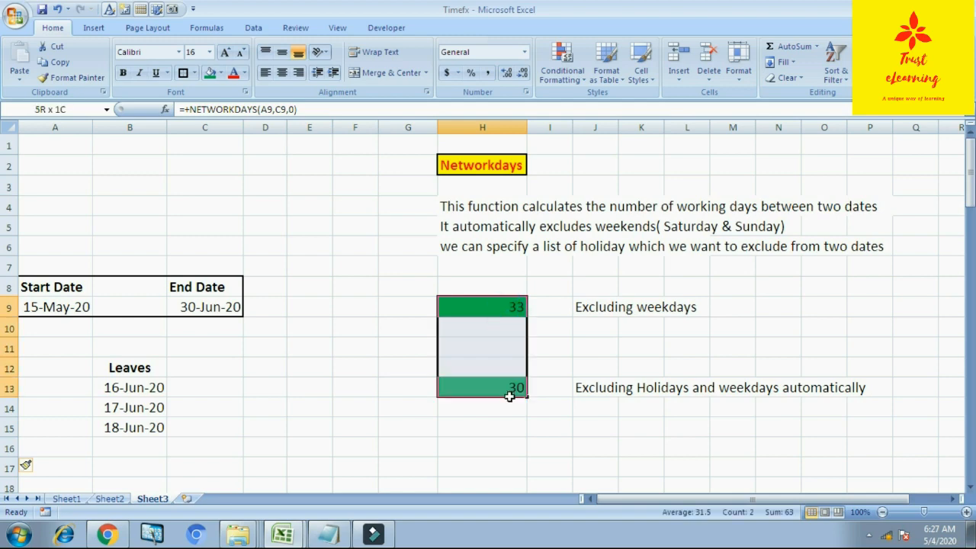
# Clear the existing results from cells H9:H13 and return to cell H9.
pyautogui.press('Delete')
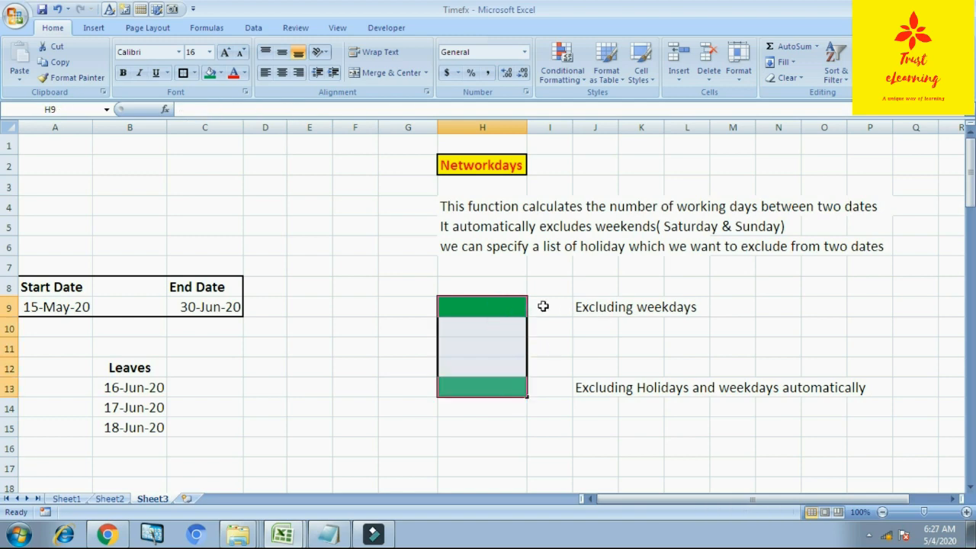
pyautogui.click(468, 310)
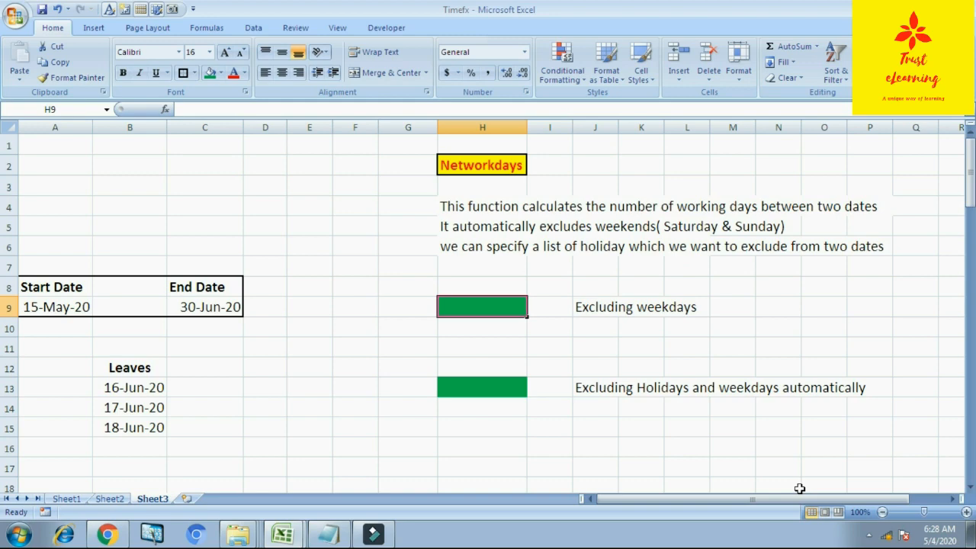
pyautogui.press('Down')
pyautogui.press('Up')
# Enter +networkdays(A9,C9,0) in H9 to count the working days between the start and end dates without any holidays.
pyautogui.write('+')
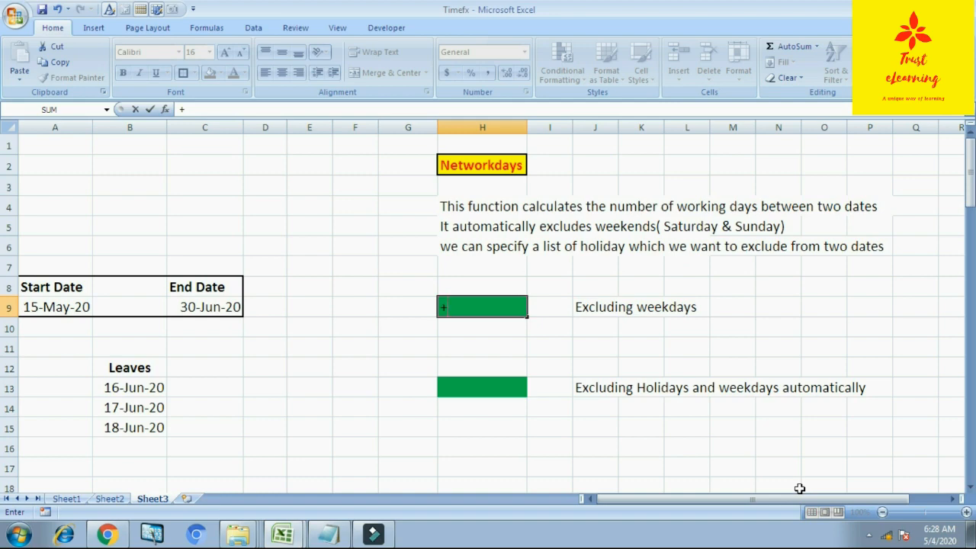
pyautogui.write('network')
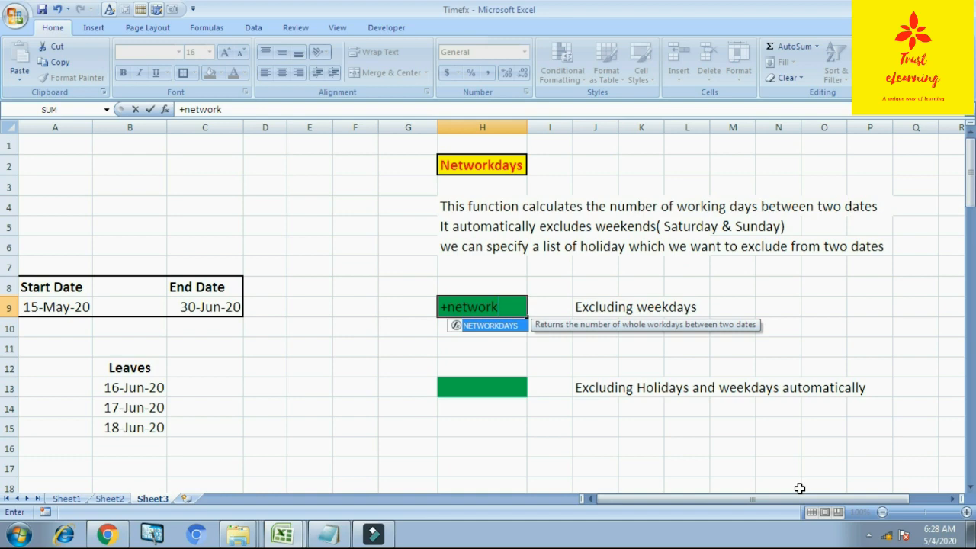
pyautogui.write('days(')
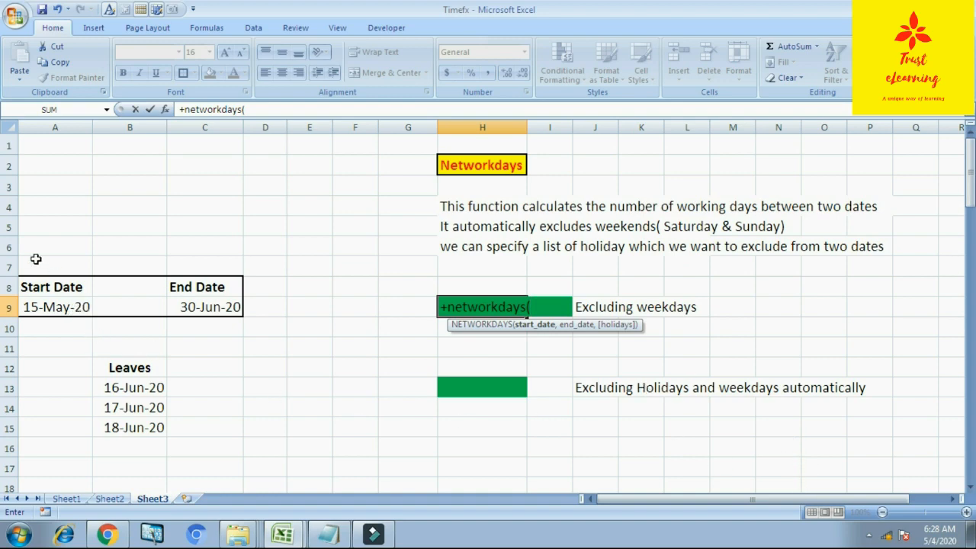
pyautogui.click(67, 307)
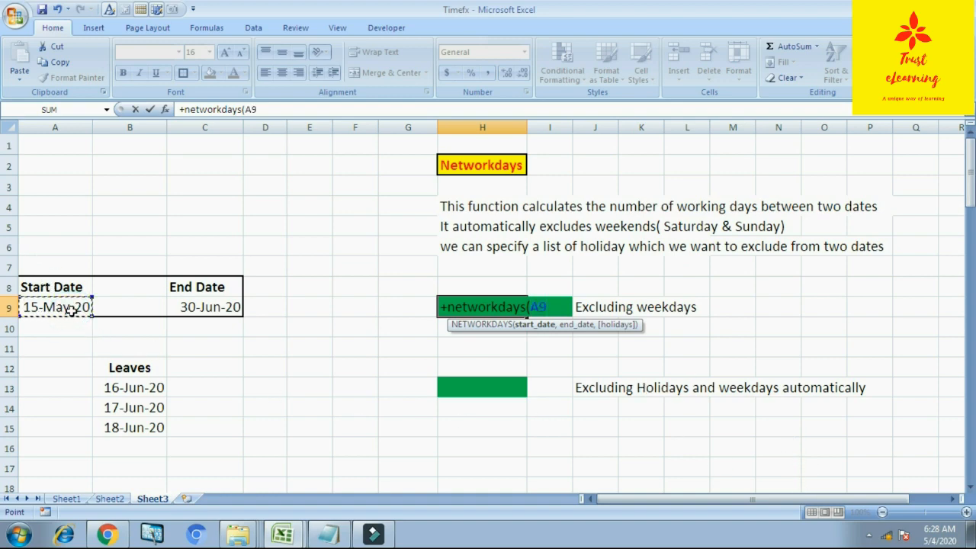
pyautogui.write(',')
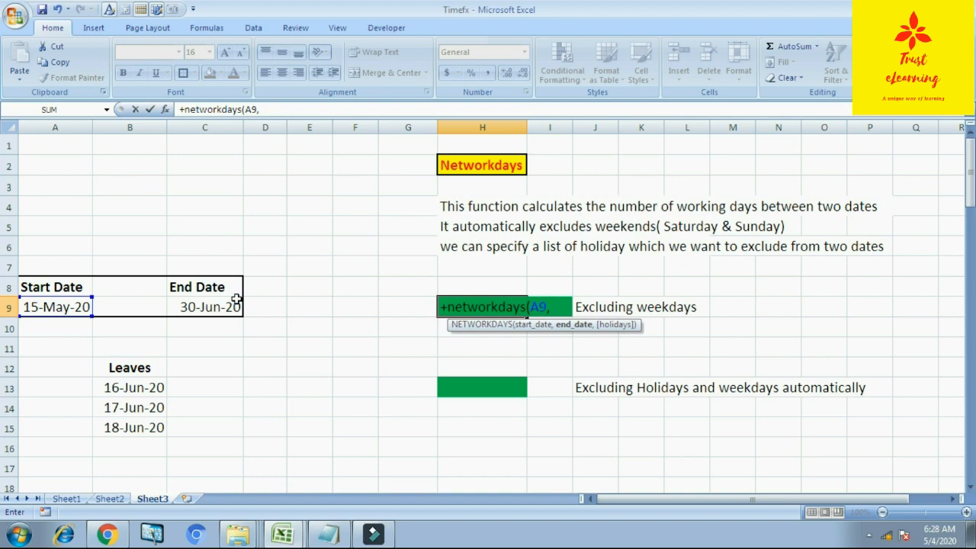
pyautogui.click(198, 306)
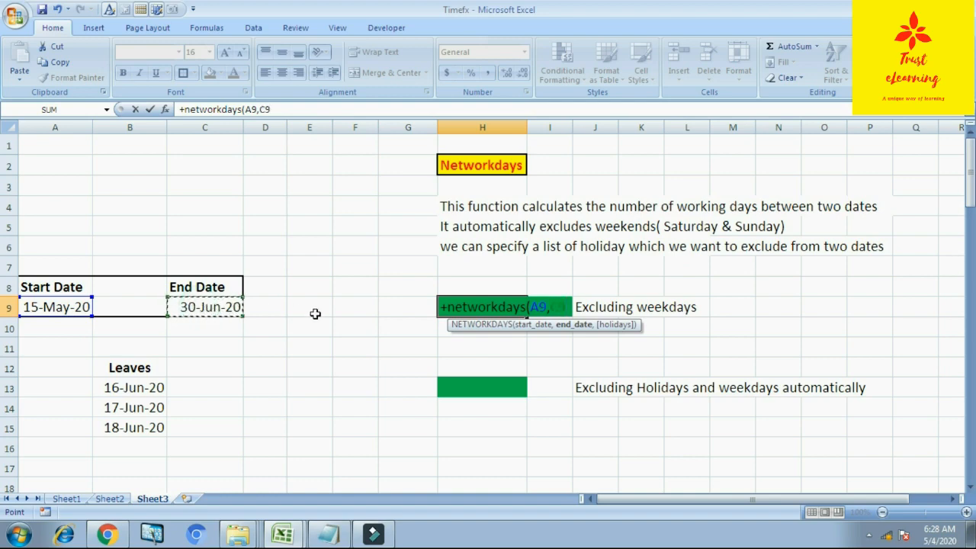
pyautogui.write(',')
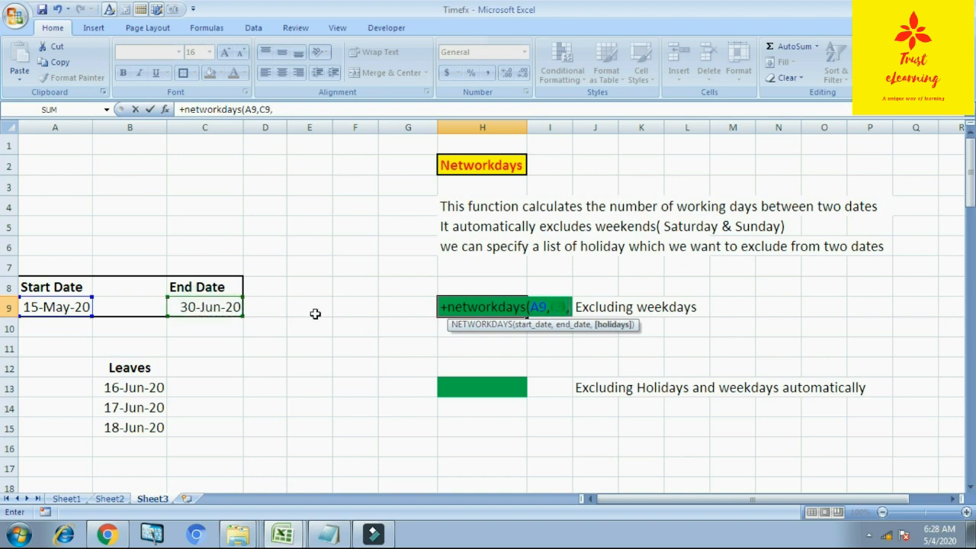
pyautogui.write('0')
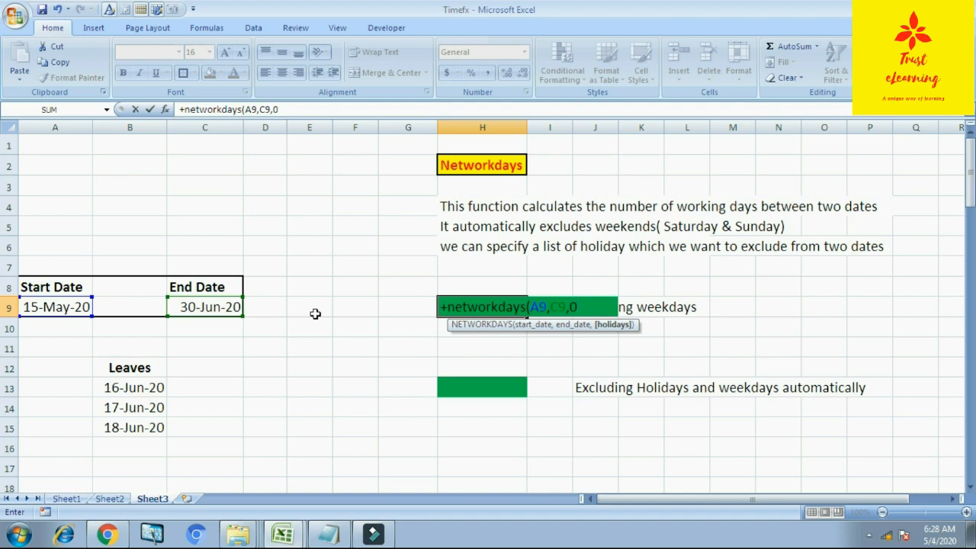
pyautogui.write(')')
pyautogui.press('Return')
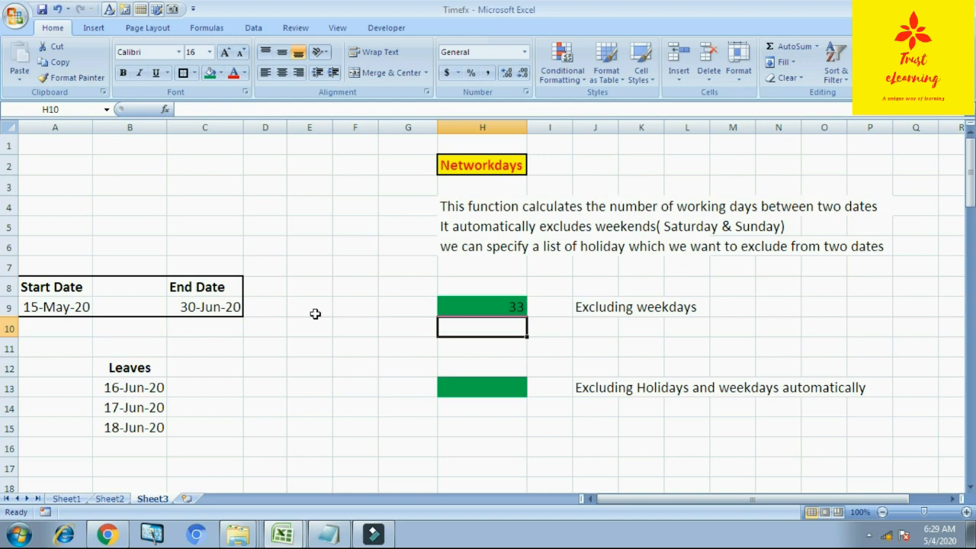
# Enter +networkdays(A9,C9,B13:B15) in H13 to count the working days excluding weekends and the listed leave dates.
pyautogui.press('Down')
pyautogui.press('Down')
pyautogui.press('Down')
pyautogui.write('+netw')
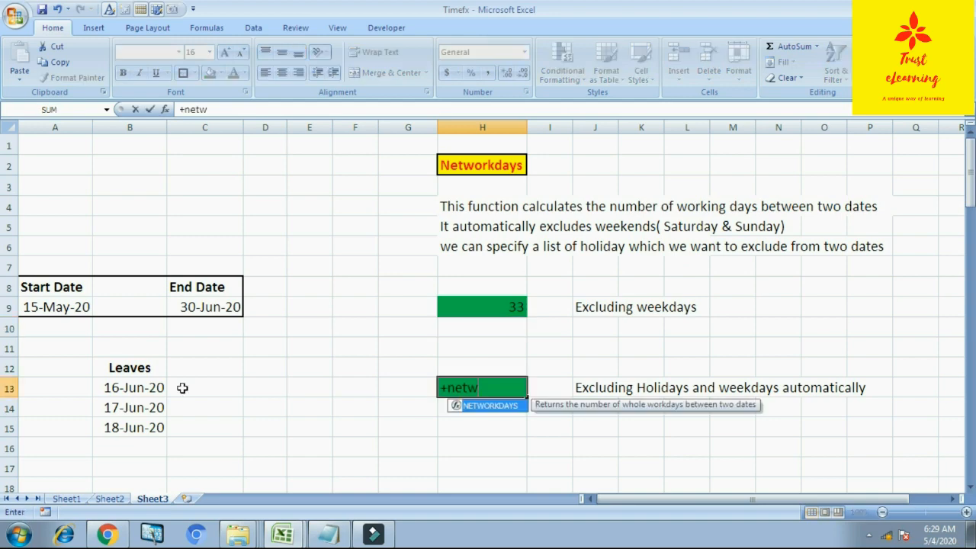
pyautogui.write('orkdays(')
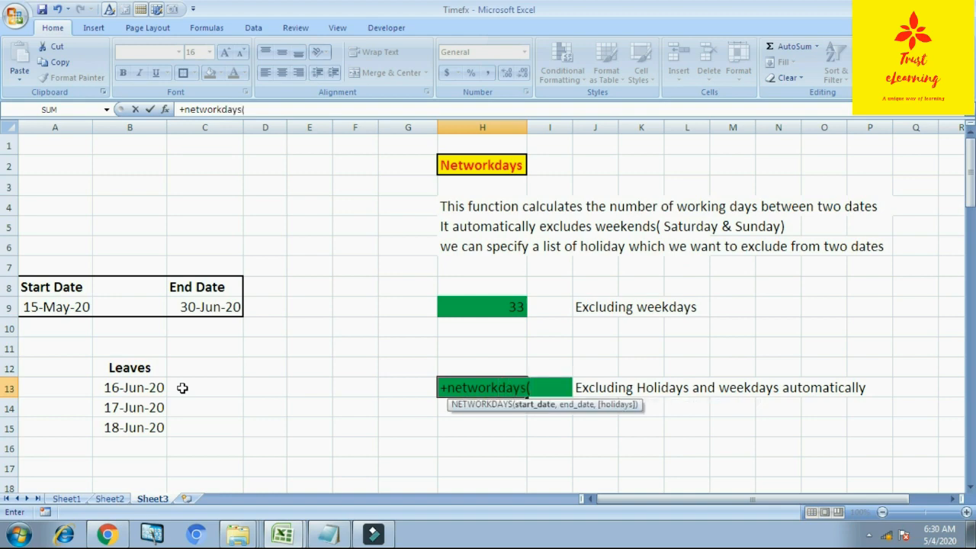
pyautogui.click(46, 307)
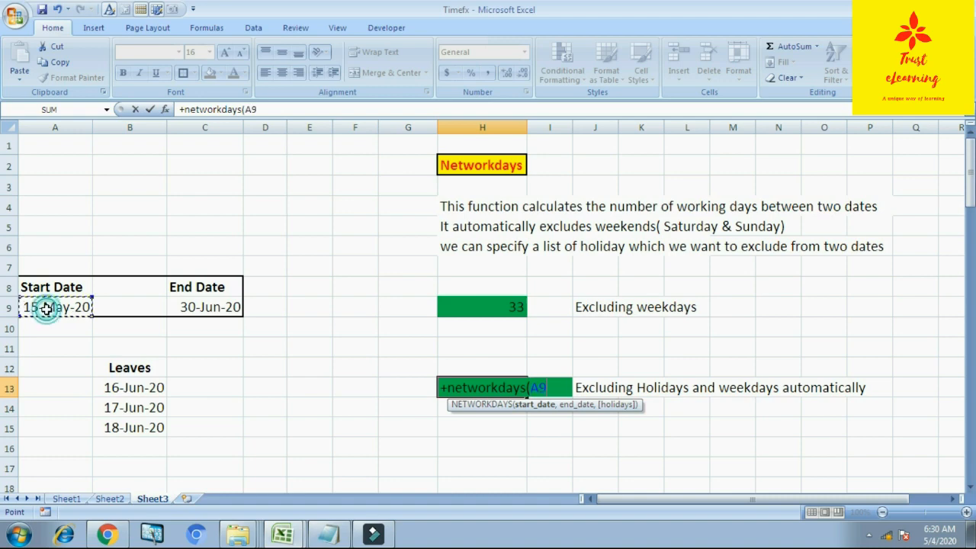
pyautogui.write(',')
pyautogui.click(219, 307)
pyautogui.write(',')
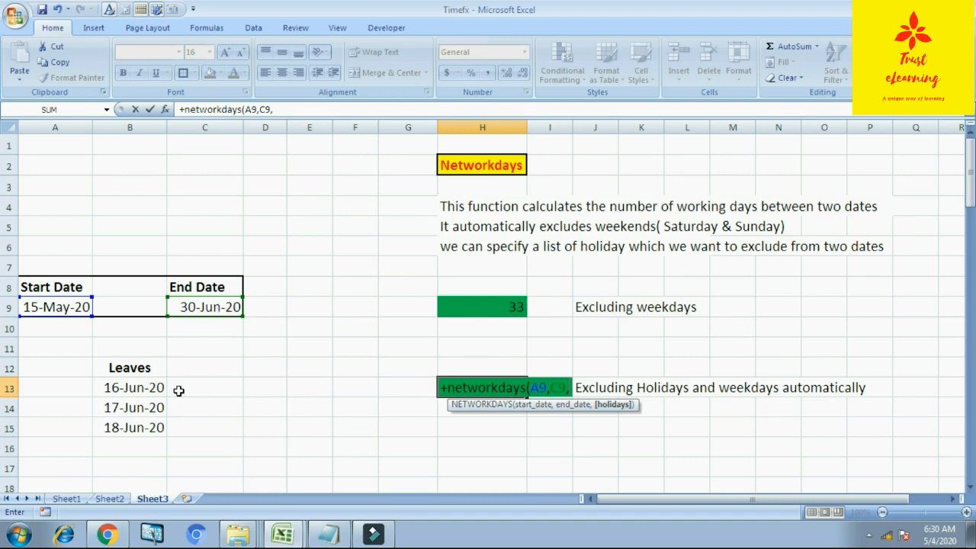
pyautogui.moveTo(153, 387); pyautogui.dragTo(153, 421)
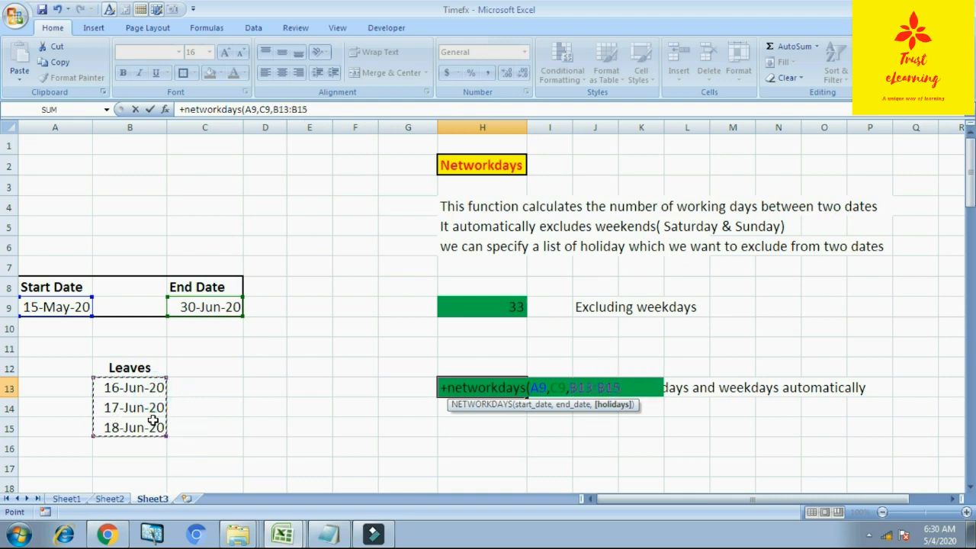
pyautogui.write(')')
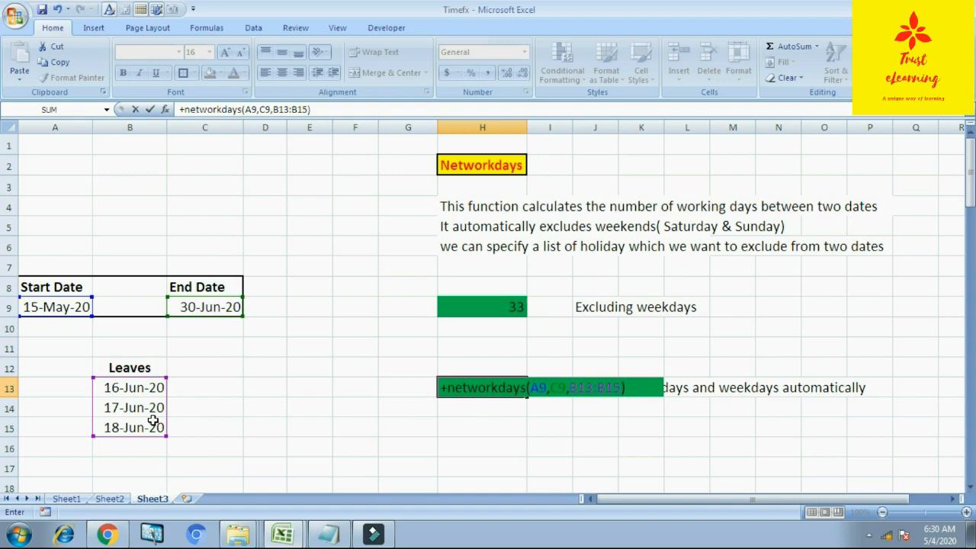
pyautogui.press('Return')
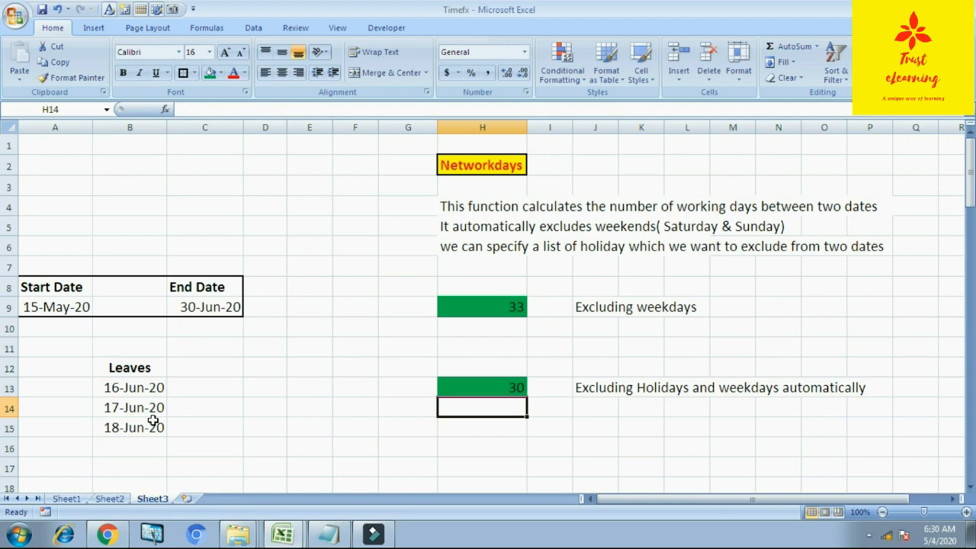
pyautogui.press('Up')
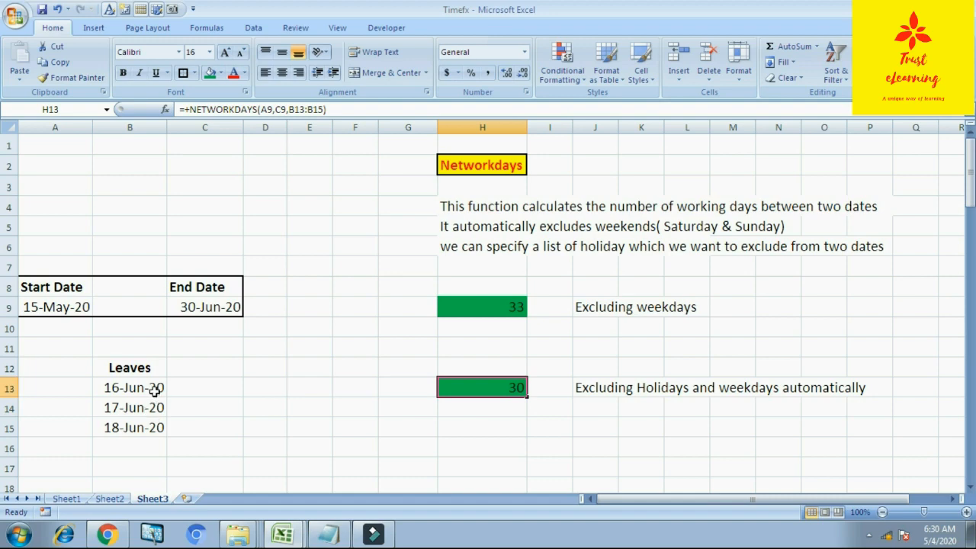
pyautogui.click(155, 389)
pyautogui.click(484, 388)
# Examine the Eomonth section's question in row 24 and its start date and months values in row 22.
pyautogui.scroll(-5, 505, 387)
pyautogui.scroll(-1, 505, 387)
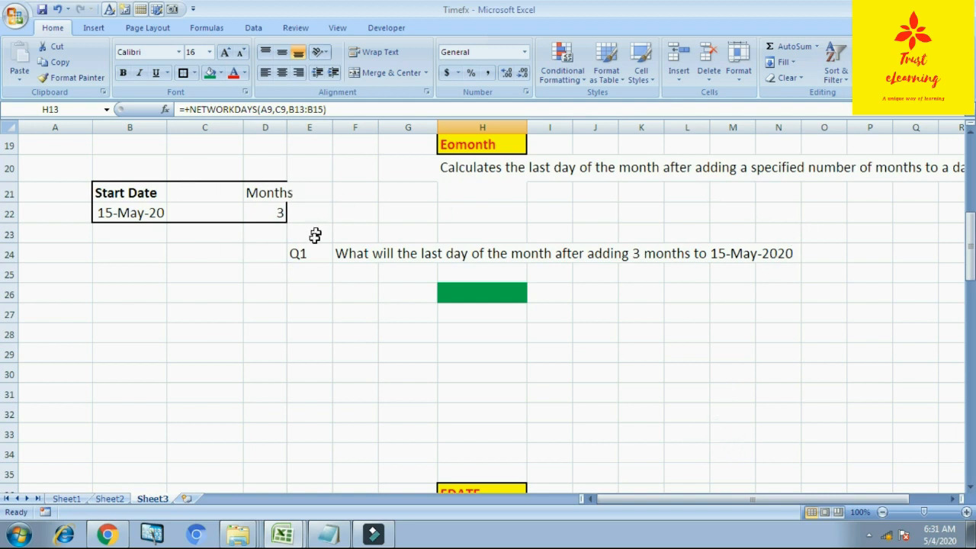
pyautogui.click(367, 257)
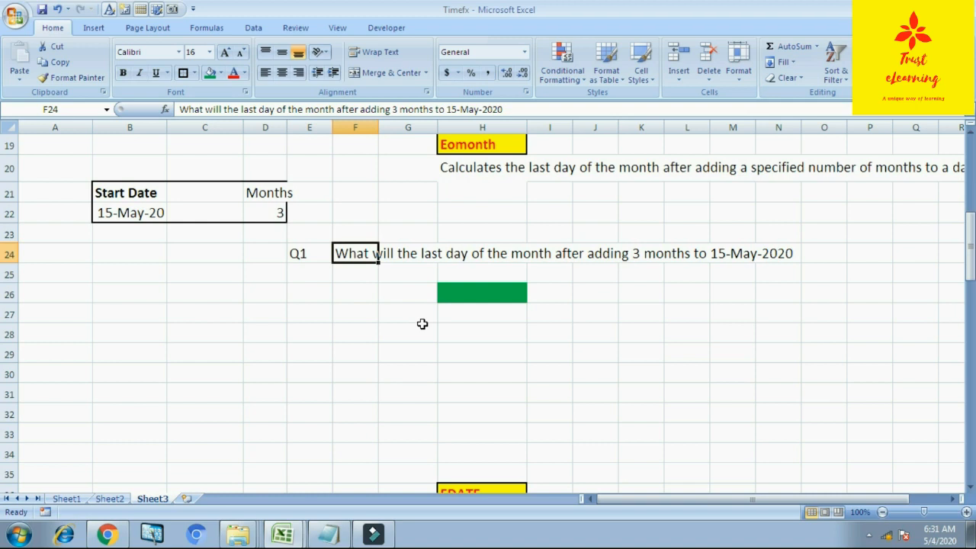
pyautogui.press('Up')
pyautogui.press('Up')
pyautogui.press('Left')
pyautogui.press('Left')
pyautogui.press('Left')
pyautogui.press('Left')
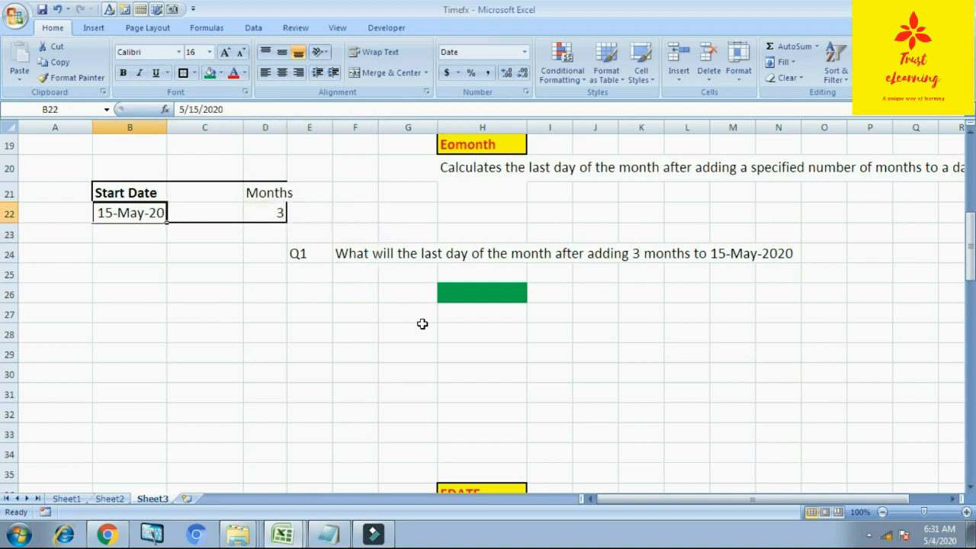
pyautogui.press('Right')
pyautogui.press('Right')
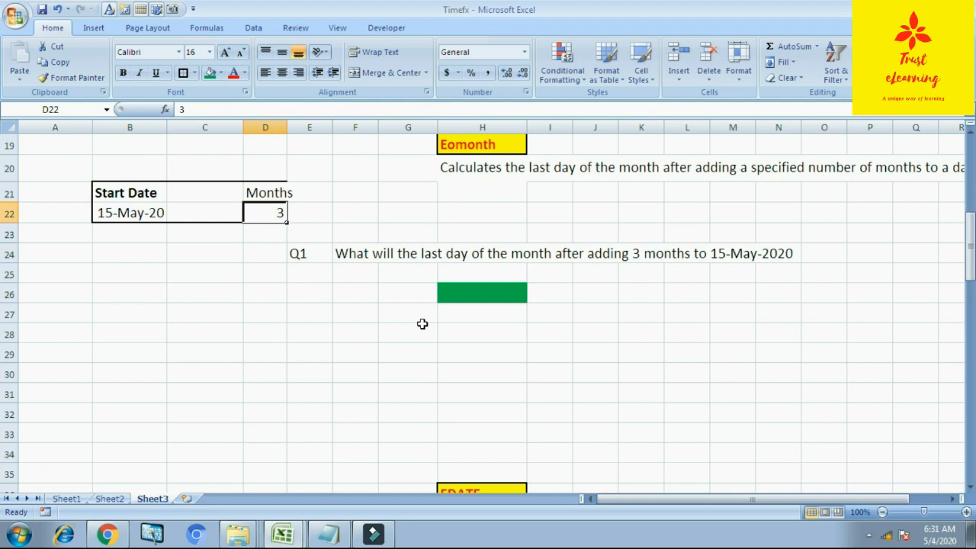
pyautogui.press('Down')
pyautogui.press('Down')
pyautogui.press('Down')
pyautogui.press('Down')
pyautogui.press('Up')
pyautogui.press('Up')
pyautogui.press('Up')
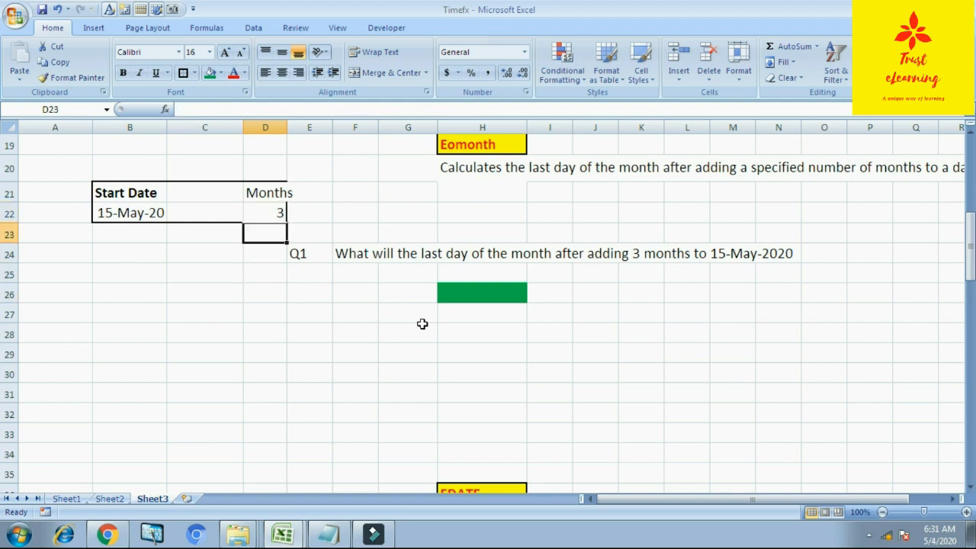
pyautogui.press('Down')
pyautogui.press('Down')
pyautogui.press('Up')
pyautogui.press('Up')
pyautogui.press('Up')
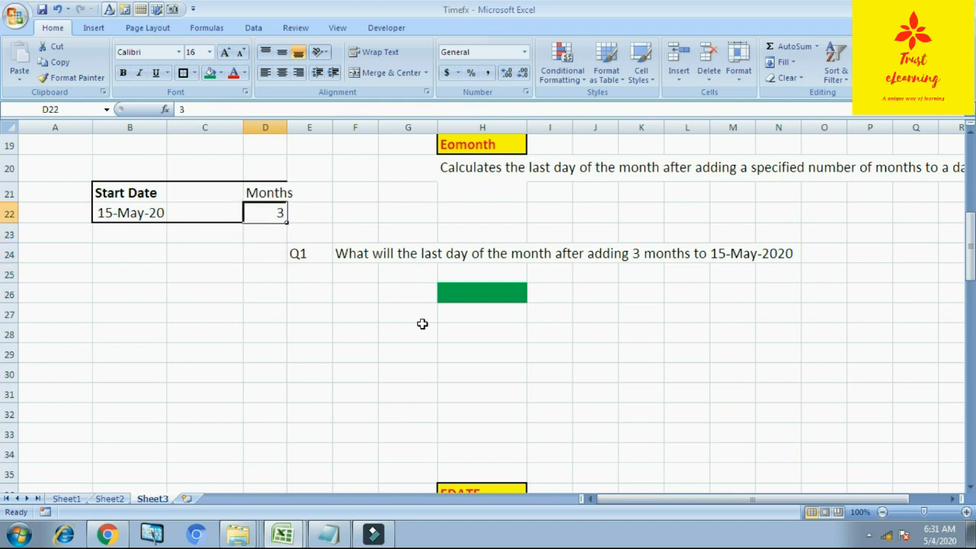
# Enter =eomonth(B22,D22) in H26 to calculate the last day of the month after adding the months to the start date.
pyautogui.press('Down')
pyautogui.press('Down')
pyautogui.press('Down')
pyautogui.press('Down')
pyautogui.press('Right')
pyautogui.press('Right')
pyautogui.press('Right')
pyautogui.press('Right')
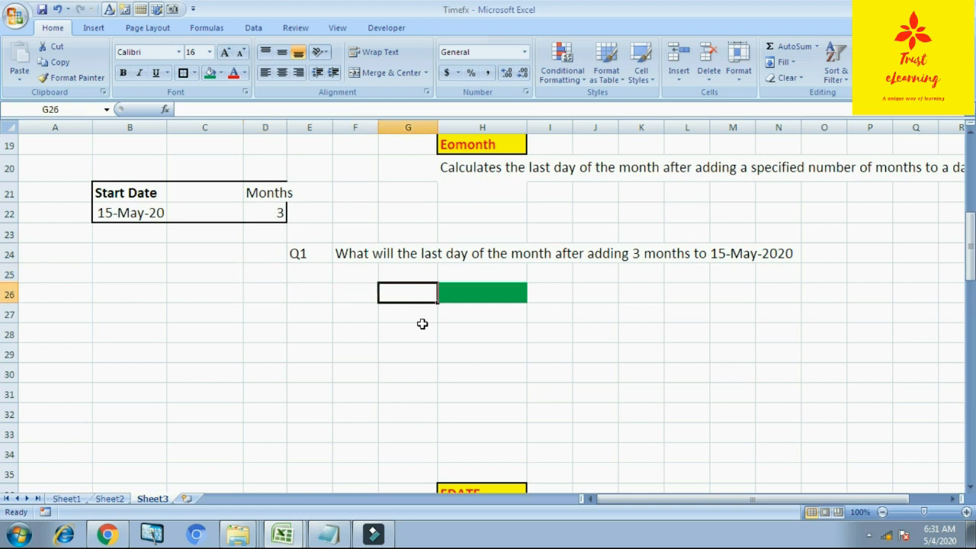
pyautogui.write('=')
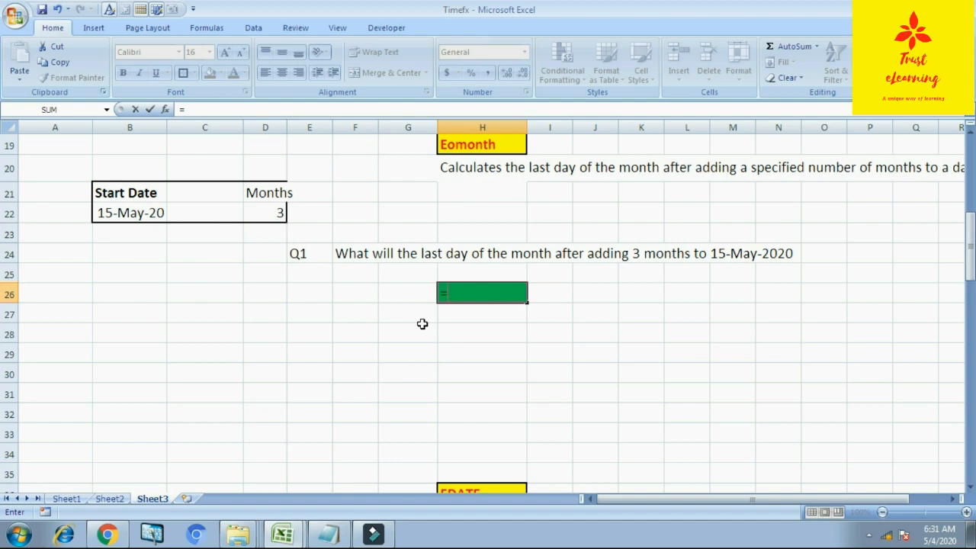
pyautogui.write('eom')
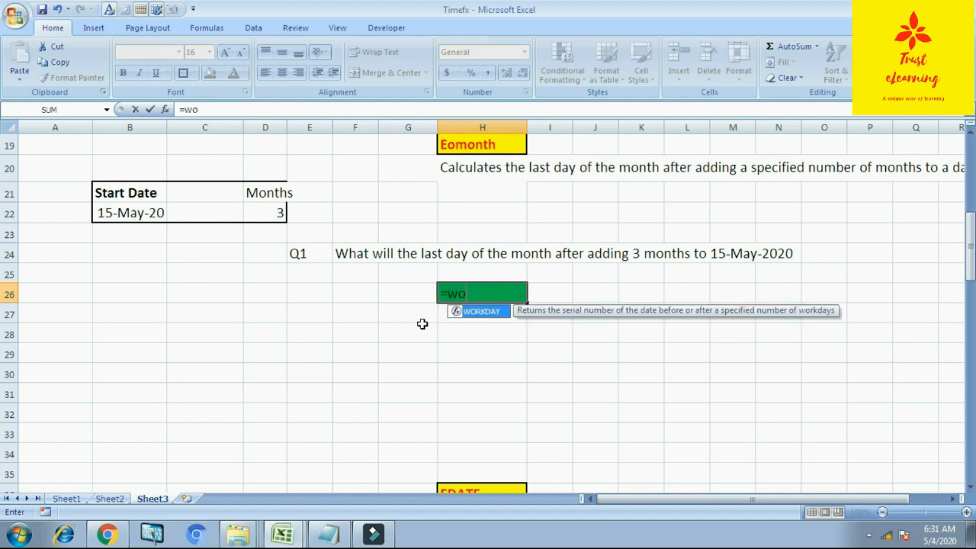
pyautogui.write('onth')
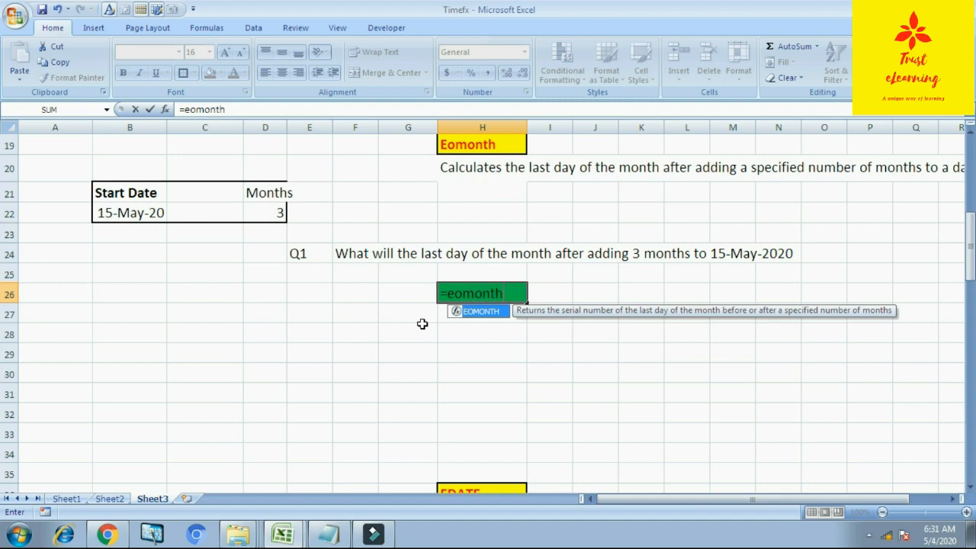
pyautogui.write('(')
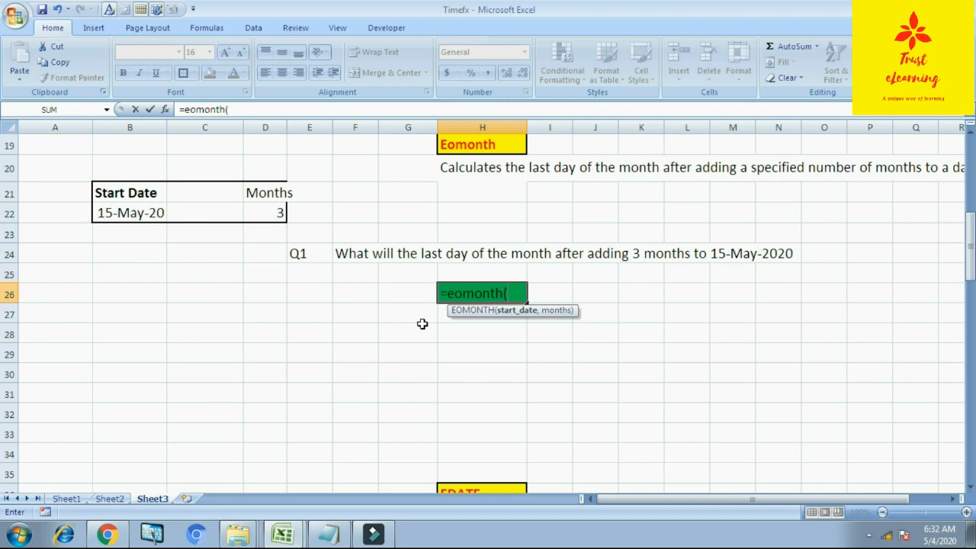
pyautogui.click(135, 212)
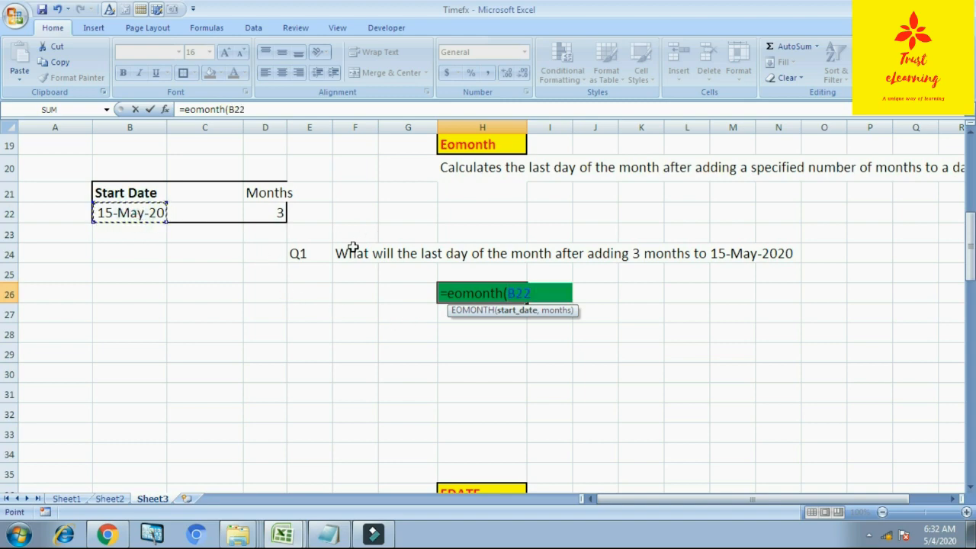
pyautogui.write(',')
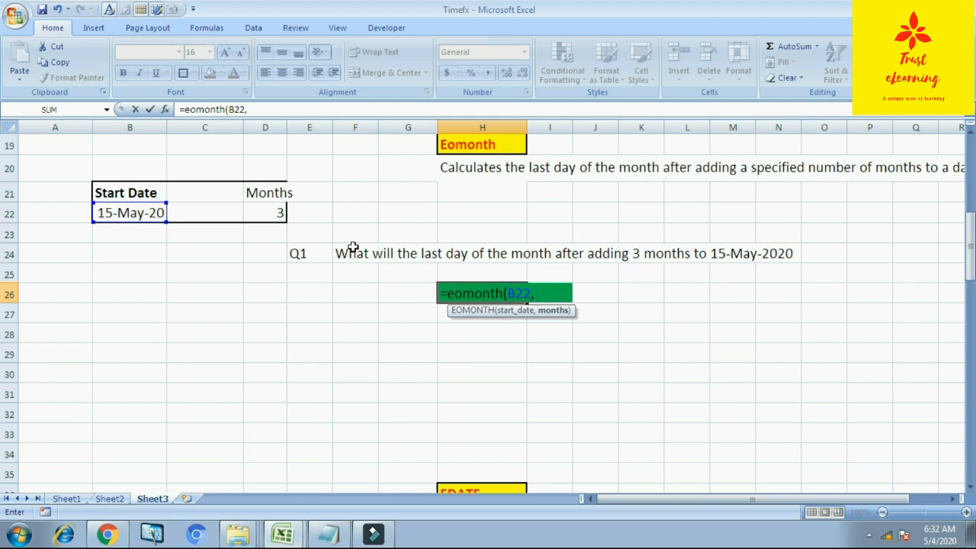
pyautogui.click(283, 213)
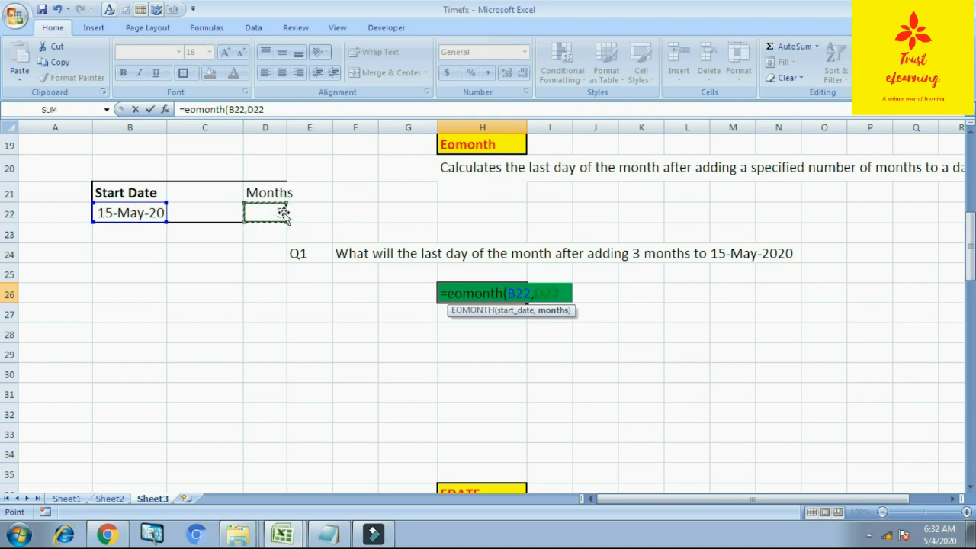
pyautogui.write(')')
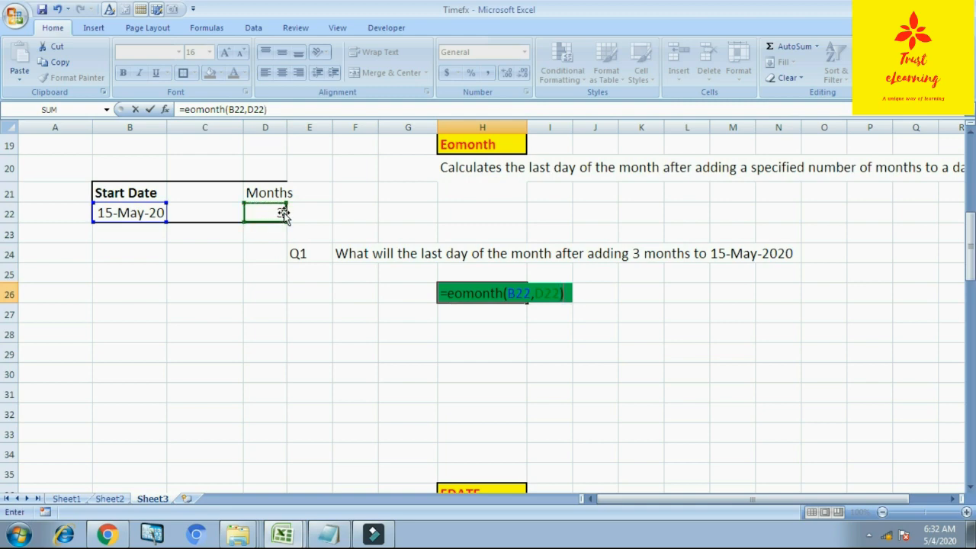
pyautogui.press('Return')
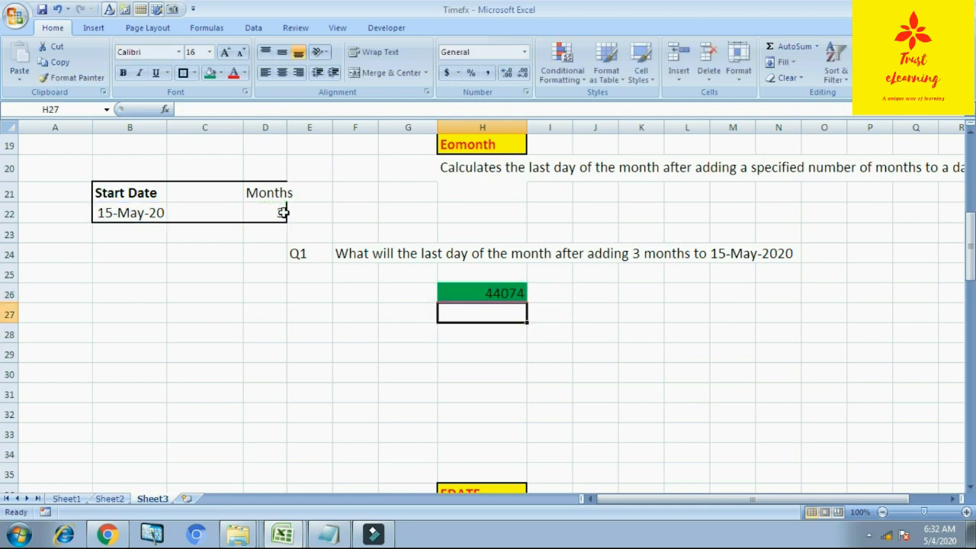
# Wrap the EOMONTH formula in H26 in TEXT with the format "dd-mmm-yyyy", giving =text(EOMONTH(B22,D22),"dd-mmm-yyyy").
pyautogui.press('Up')
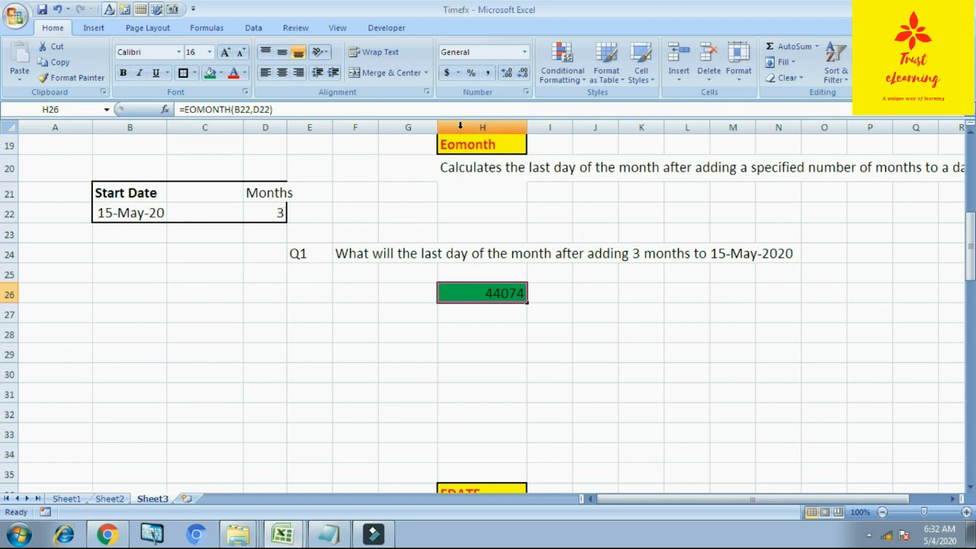
pyautogui.click(312, 110)
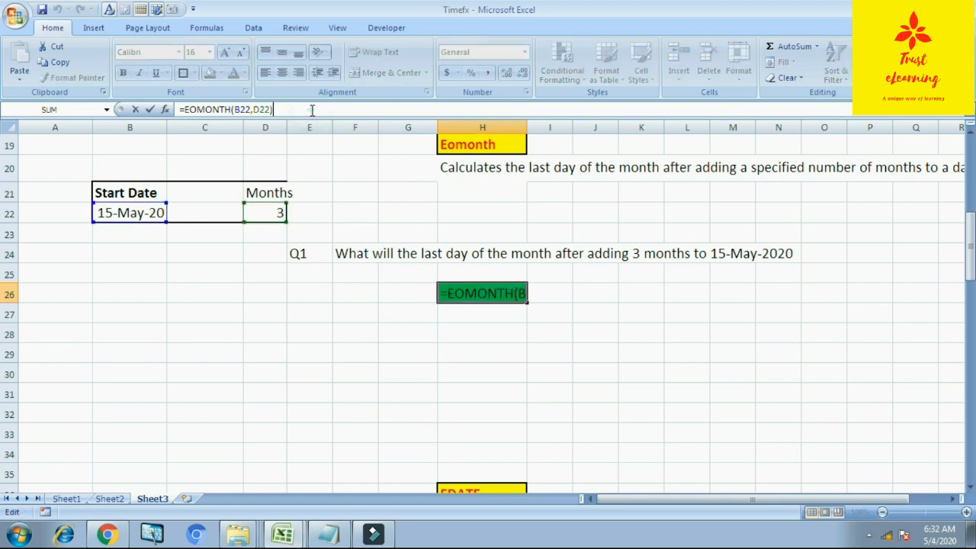
pyautogui.press('Home')
pyautogui.press('Right')
pyautogui.write('tex')
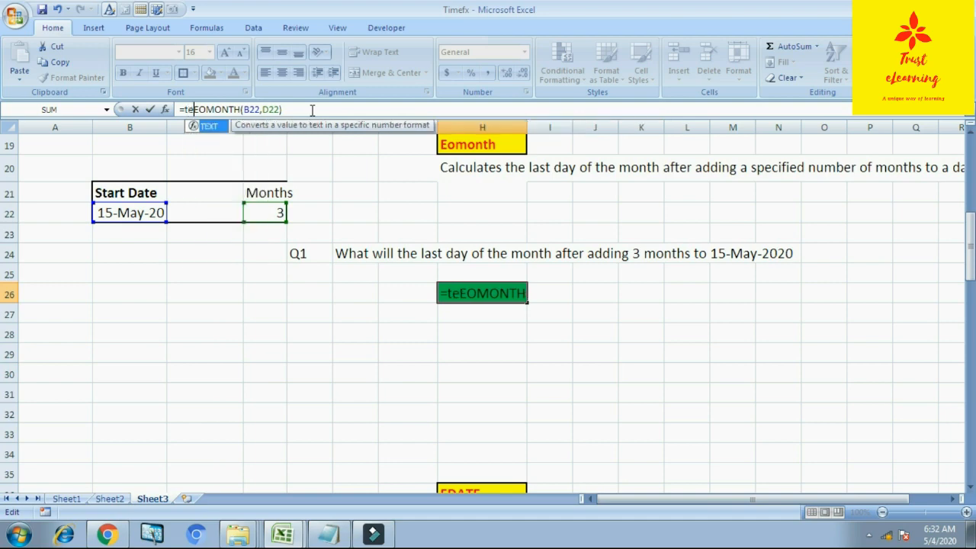
pyautogui.write('t(')
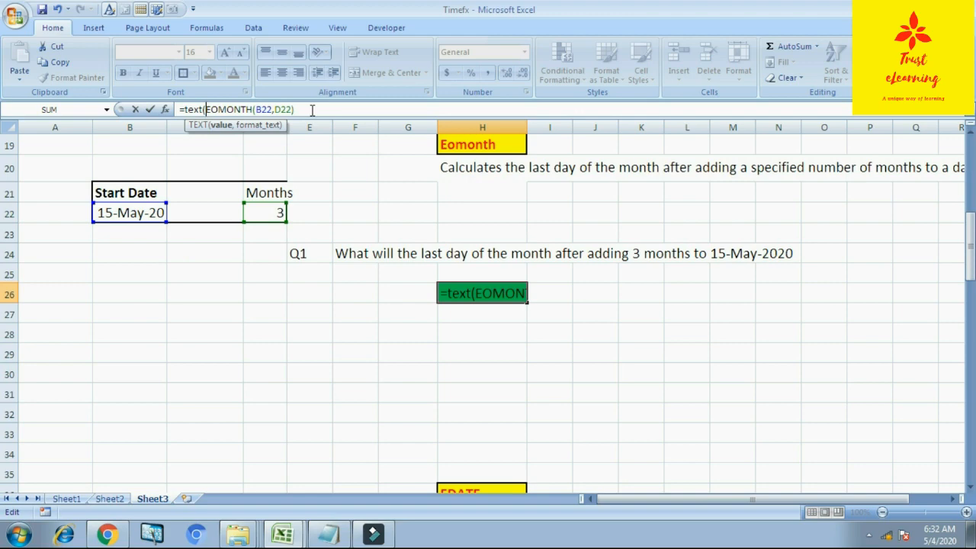
pyautogui.click(312, 109)
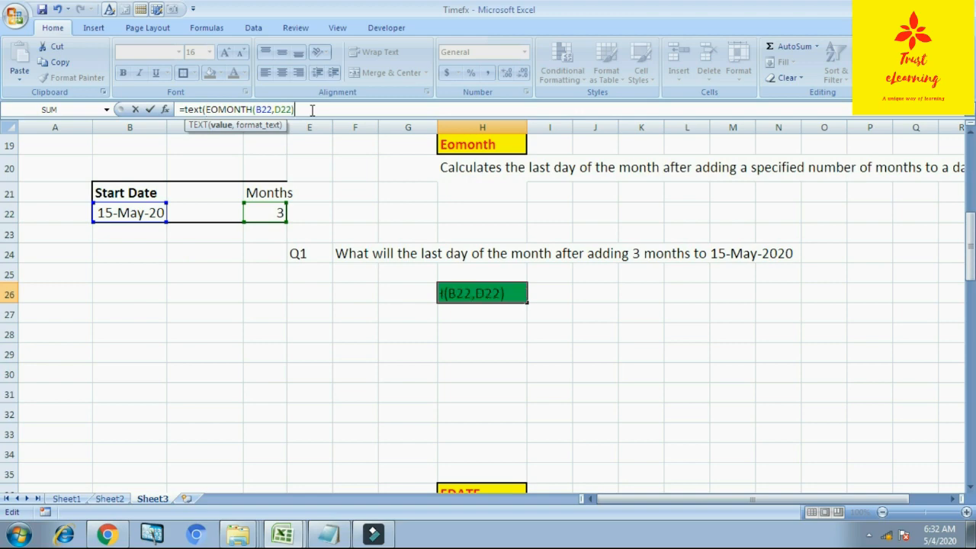
pyautogui.write(',"')
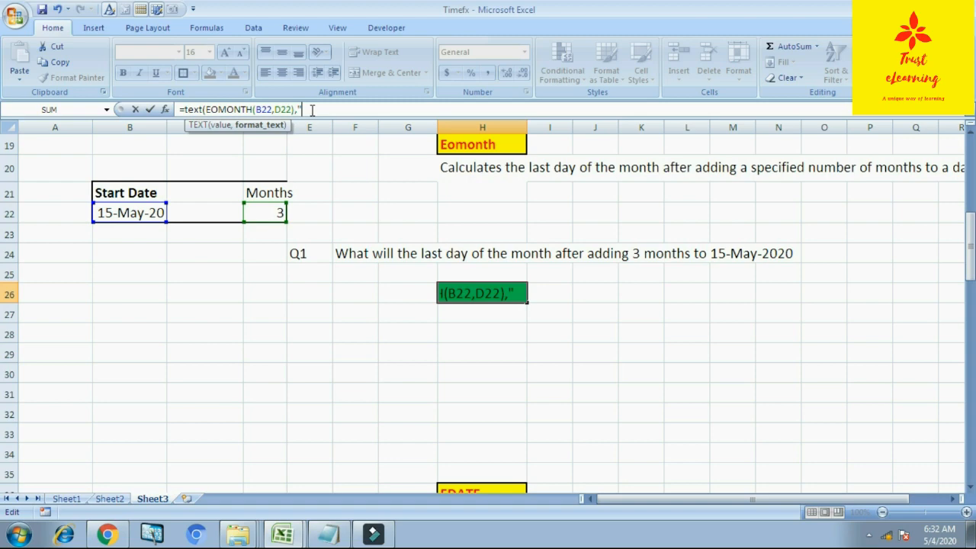
pyautogui.write('dd')
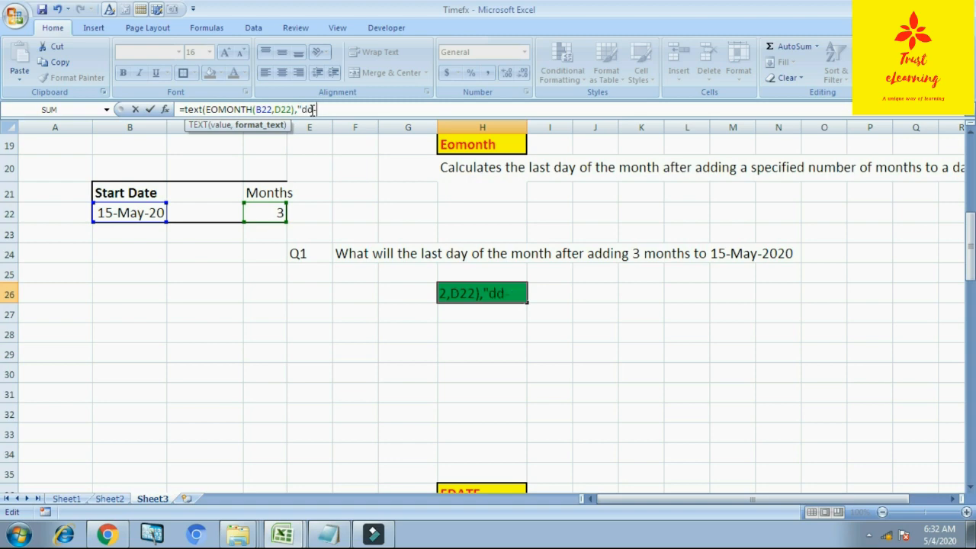
pyautogui.write('-mmm')
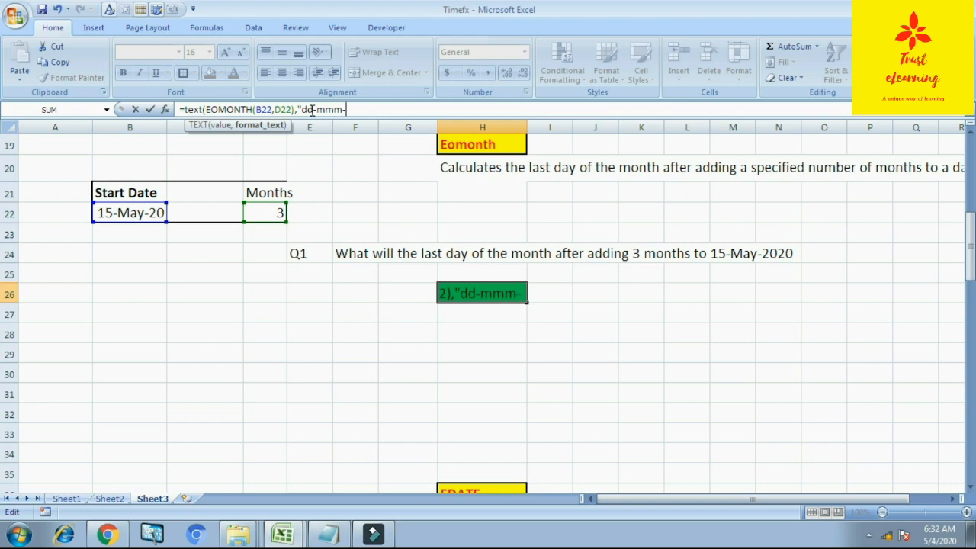
pyautogui.write('-yyyy')
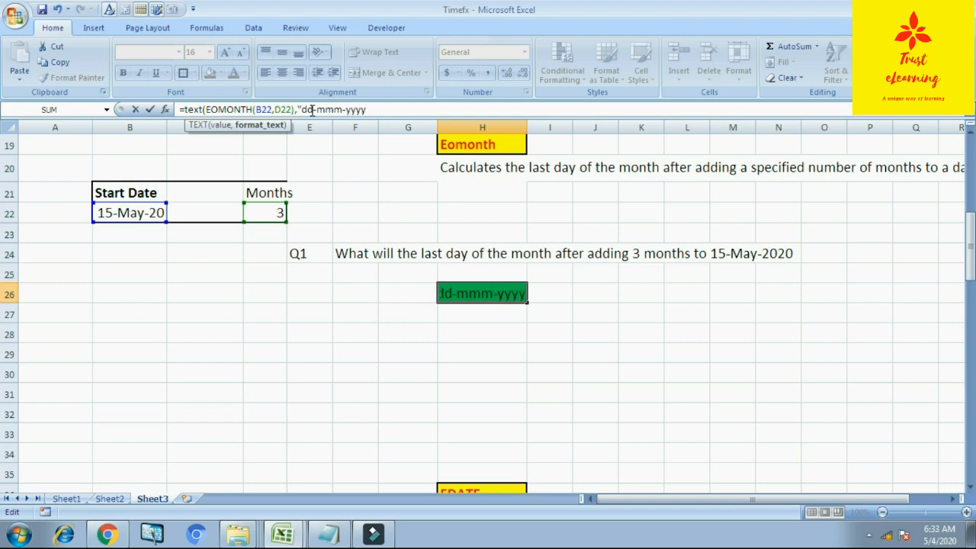
pyautogui.write('")')
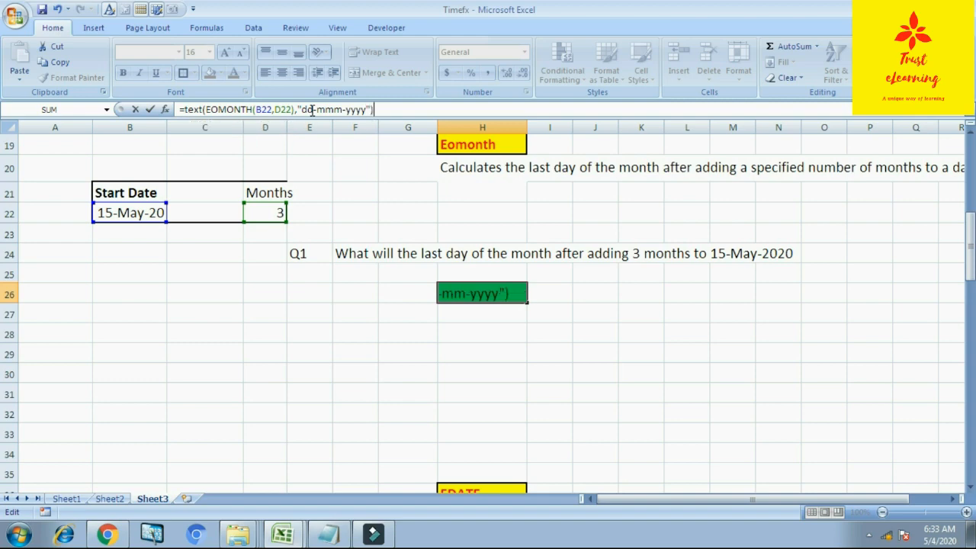
pyautogui.press('Return')
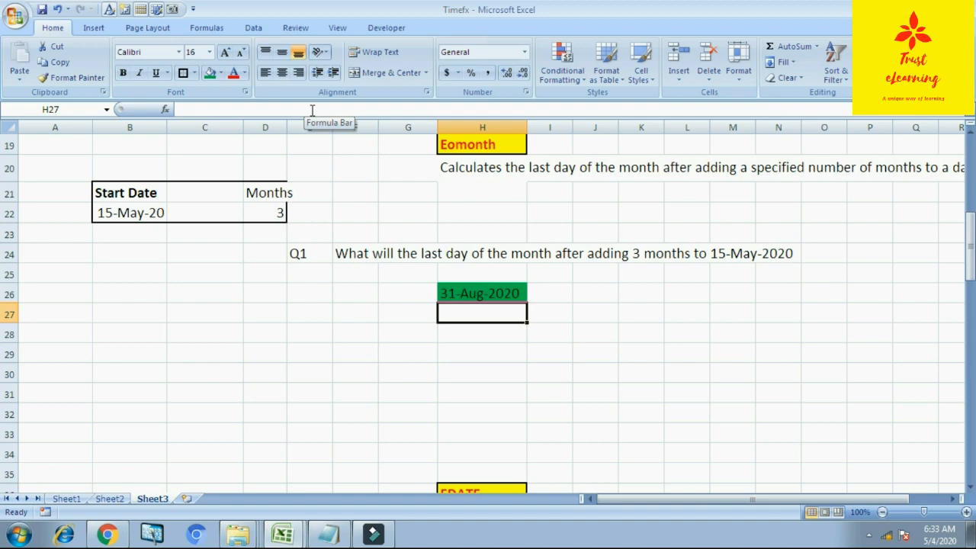
# Examine the EDATE section's question in row 39 and its manufacturing date and expiry months values in row 41.
pyautogui.scroll(-4, 507, 346)
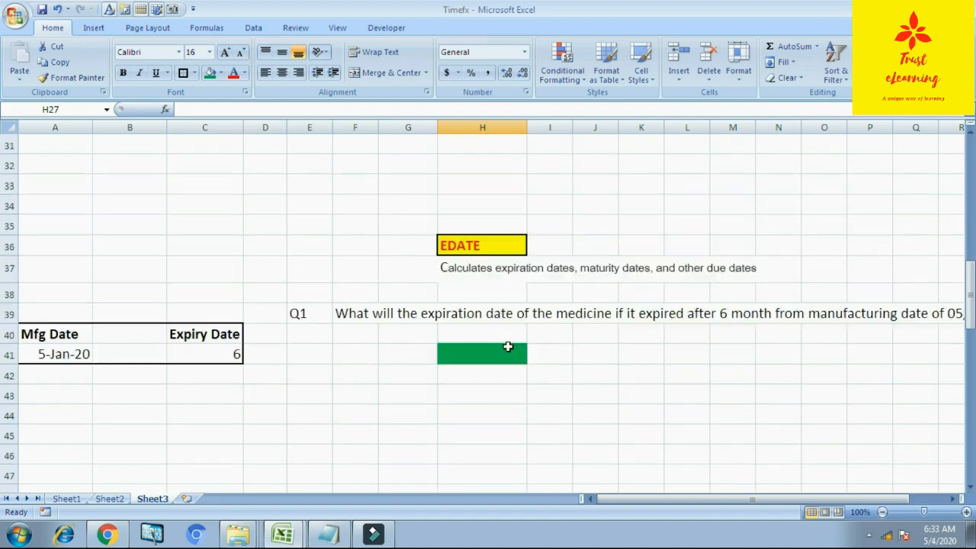
pyautogui.scroll(-1, 508, 347)
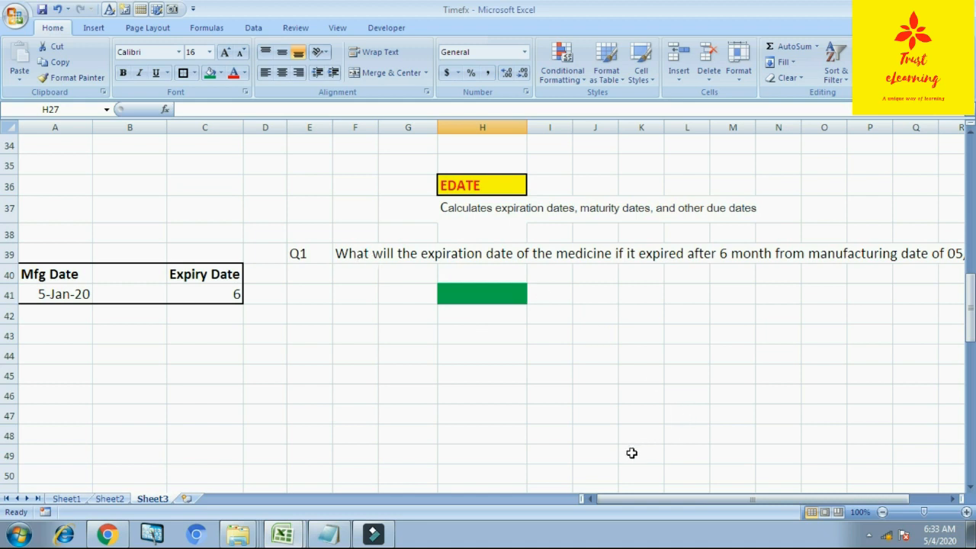
pyautogui.moveTo(706, 499); pyautogui.dragTo(724, 509)
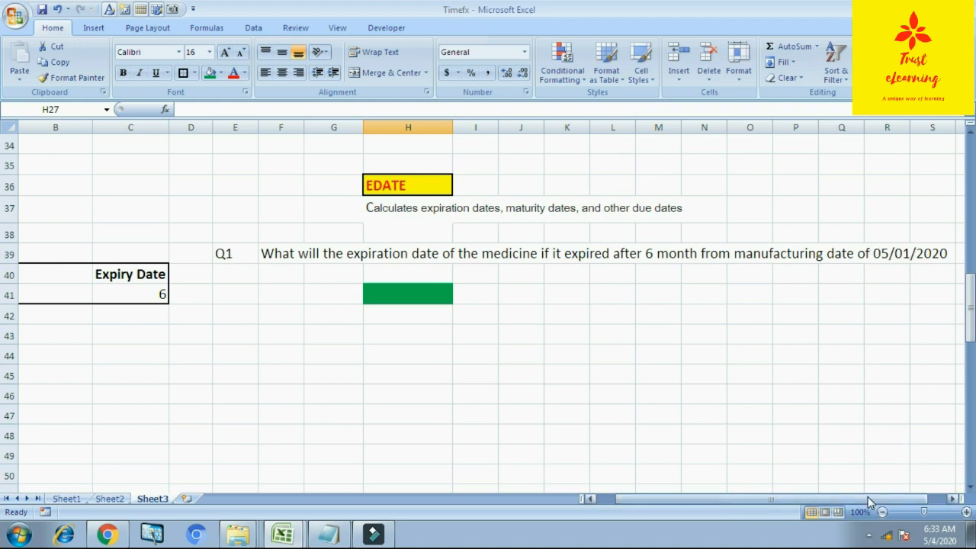
pyautogui.moveTo(867, 496); pyautogui.dragTo(815, 498)
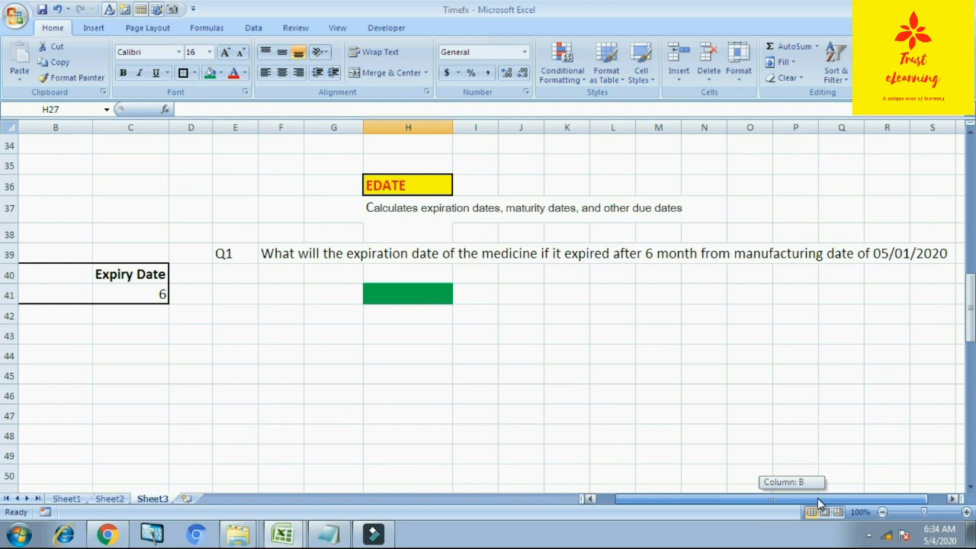
pyautogui.moveTo(817, 498); pyautogui.dragTo(696, 511)
pyautogui.click(221, 293)
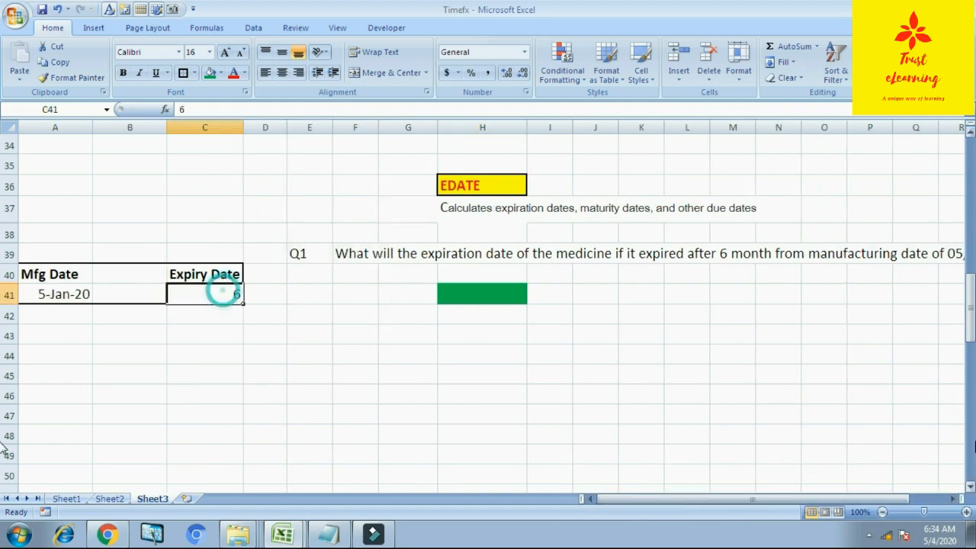
pyautogui.press('Left')
pyautogui.press('Left')
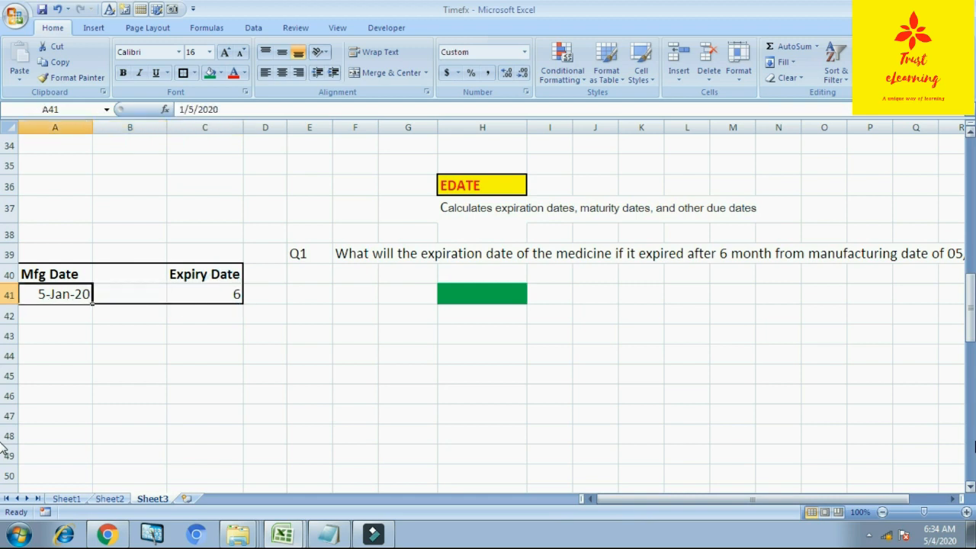
# Enter +edate(A41,C41) in H41 to calculate the medicine's expiration date from the manufacturing date and months.
pyautogui.press('Right')
pyautogui.press('Right')
pyautogui.press('Right')
pyautogui.press('Right')
pyautogui.press('Right')
pyautogui.press('Right')
pyautogui.press('Right')
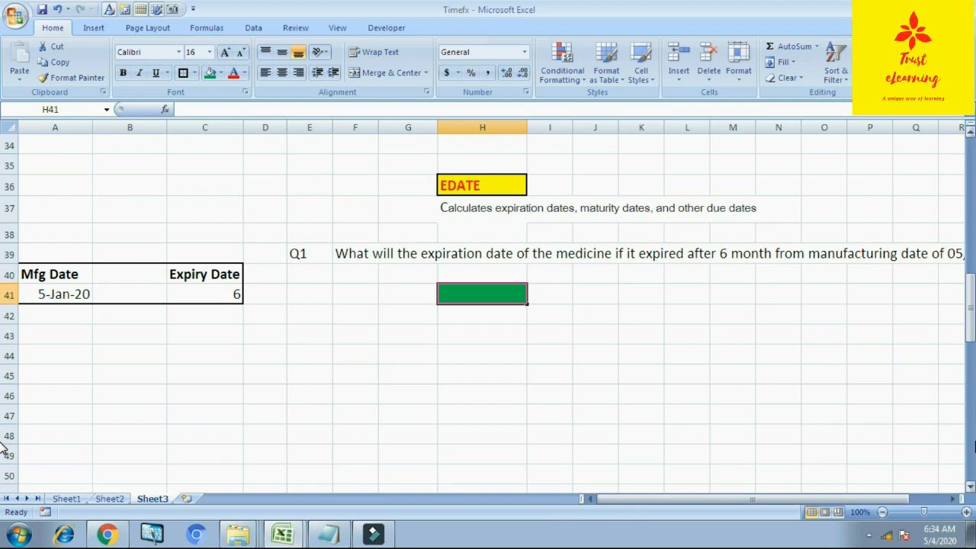
pyautogui.write('+')
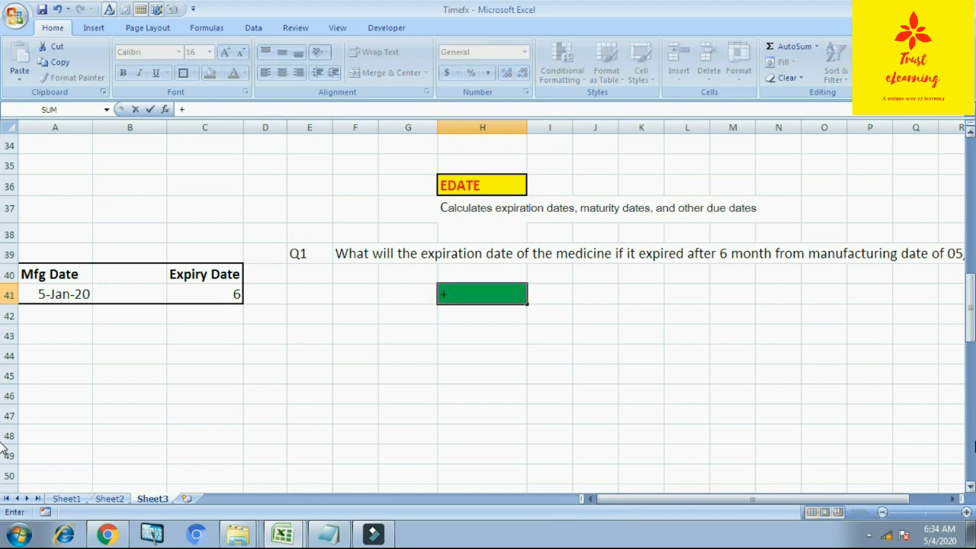
pyautogui.write('e')
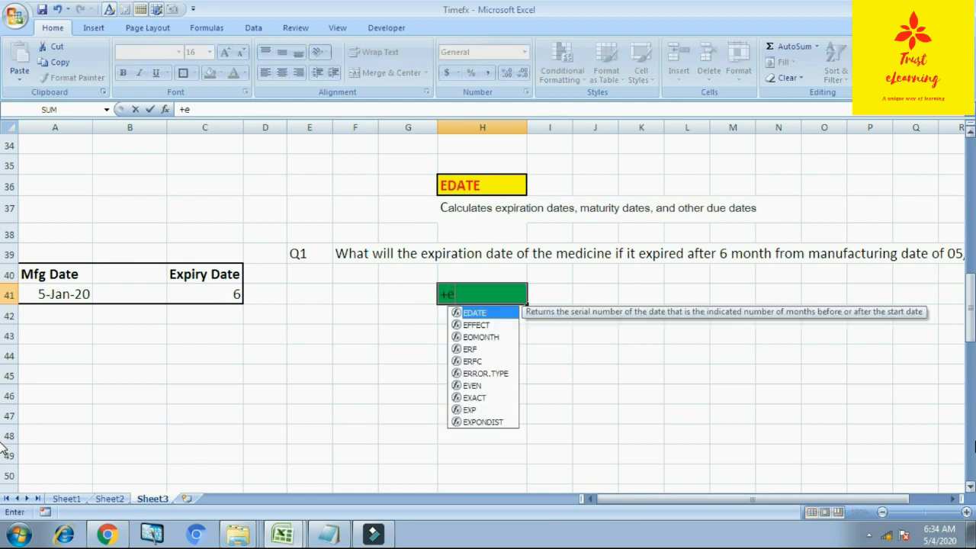
pyautogui.write('date(')
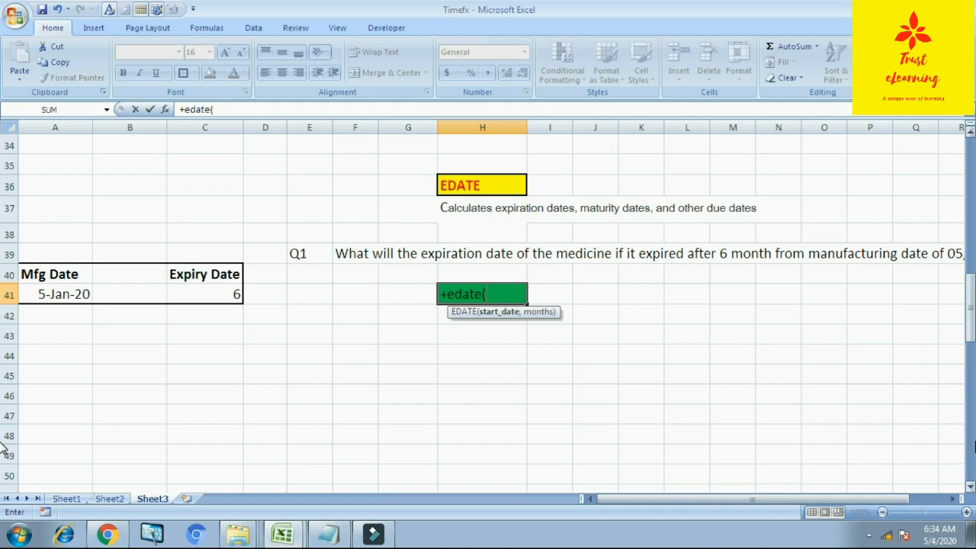
pyautogui.click(61, 296)
pyautogui.write(',')
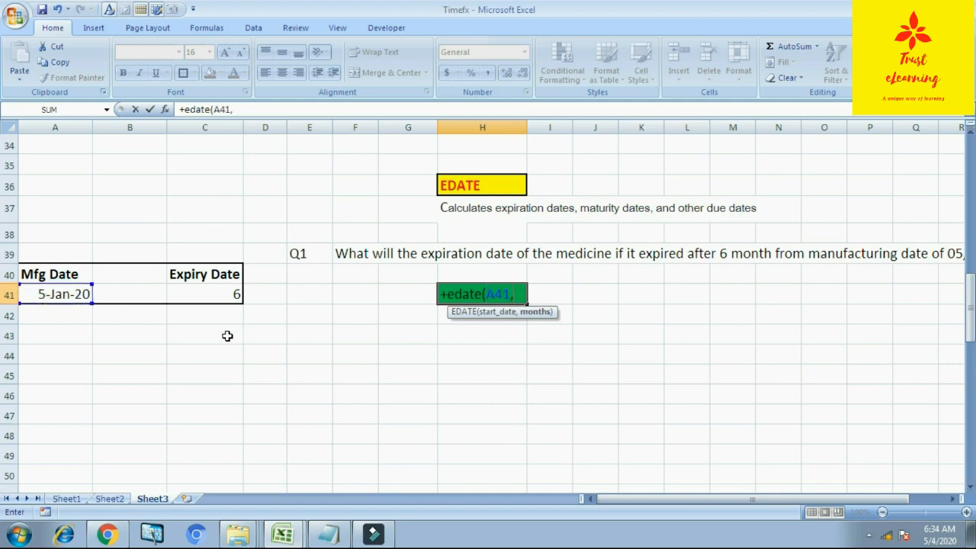
pyautogui.click(227, 300)
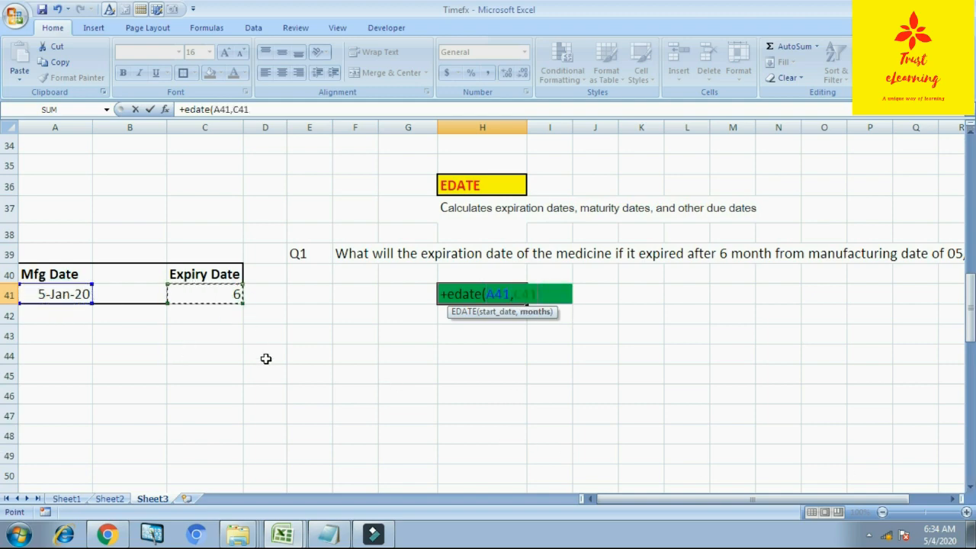
pyautogui.write(')')
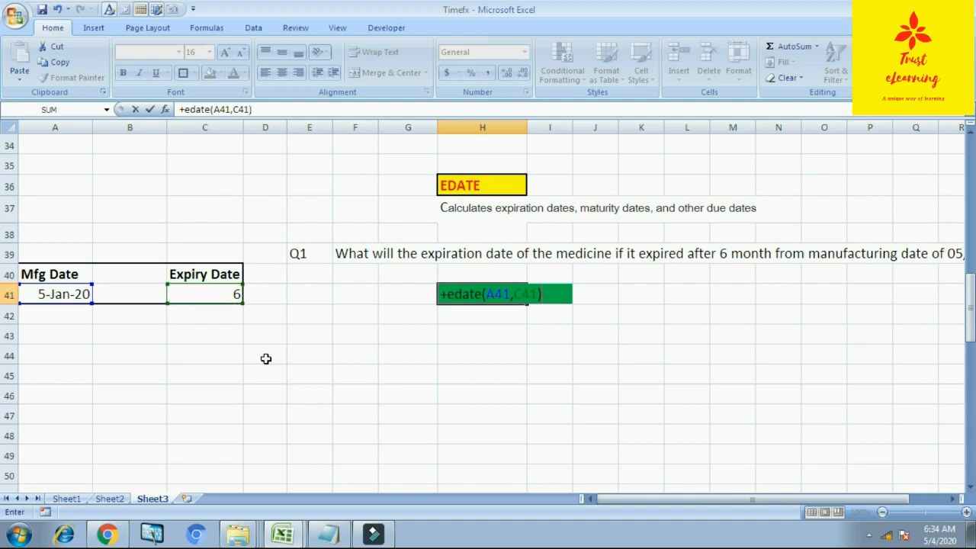
pyautogui.press('Return')
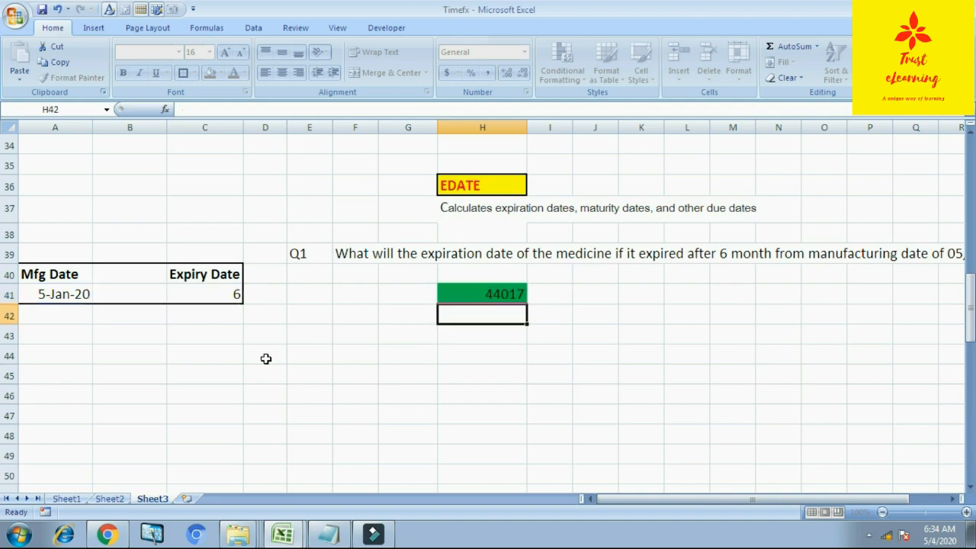
# Wrap the EDATE formula in H41 in TEXT with the format "dd-mmm-yyyy", giving =+text(EDATE(A41,C41),"dd-mmm-yyyy").
pyautogui.press('Up')
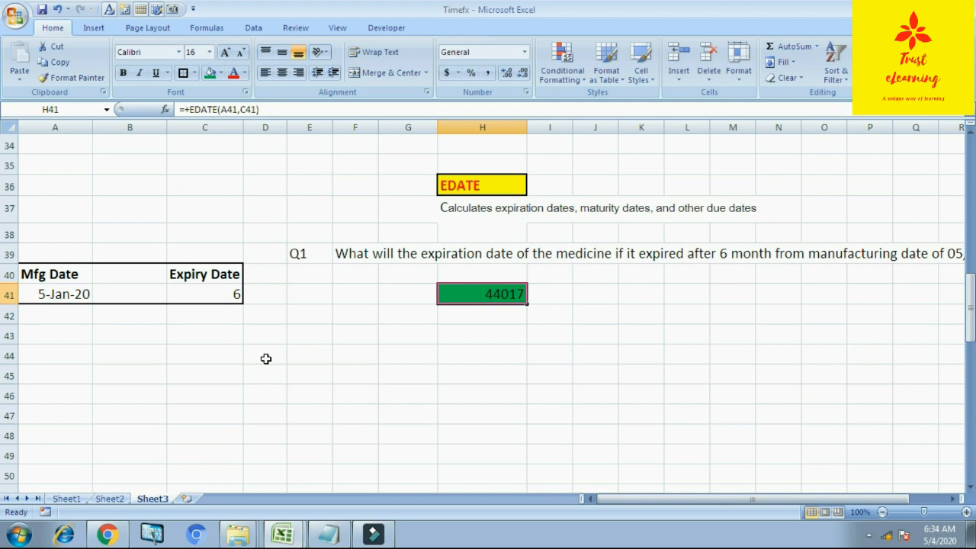
pyautogui.press('Down')
pyautogui.press('Up')
pyautogui.click(190, 109)
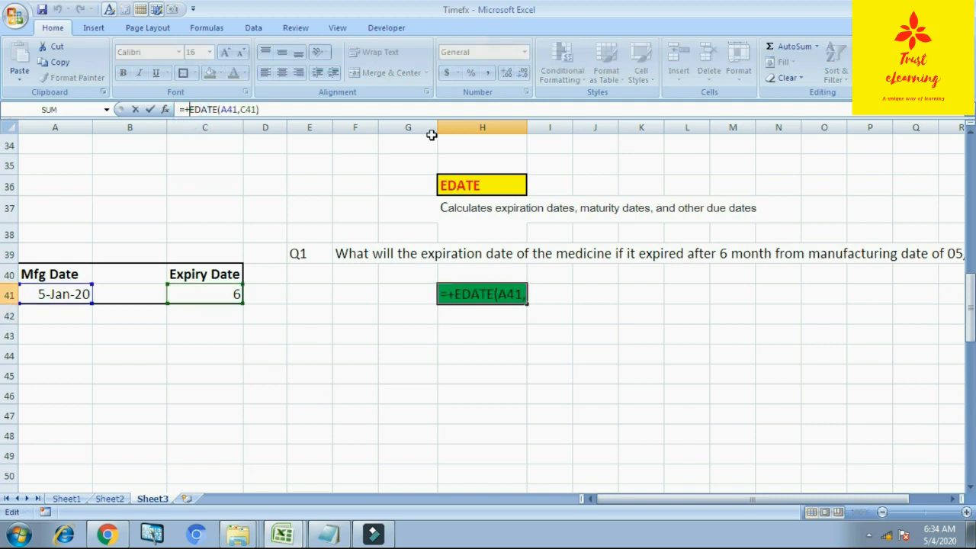
pyautogui.write('tex')
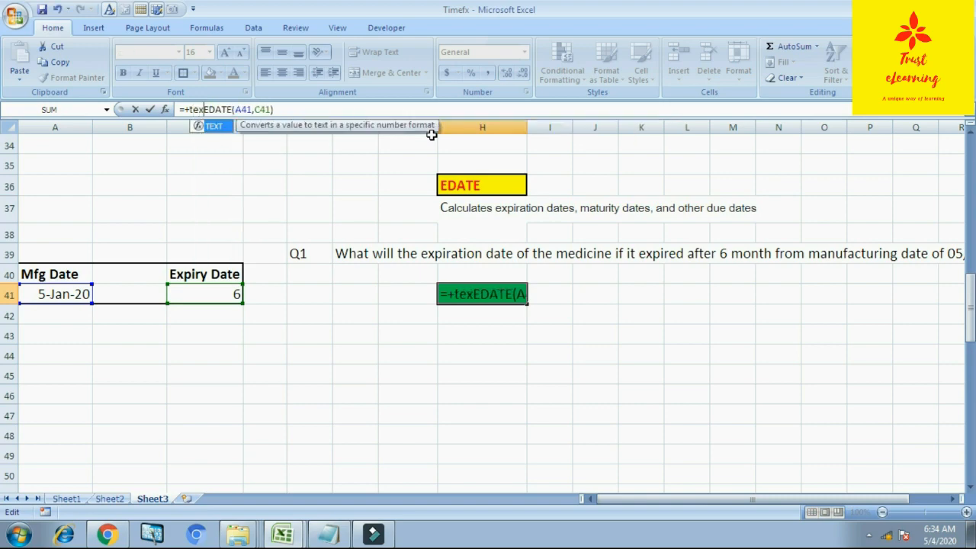
pyautogui.write('t')
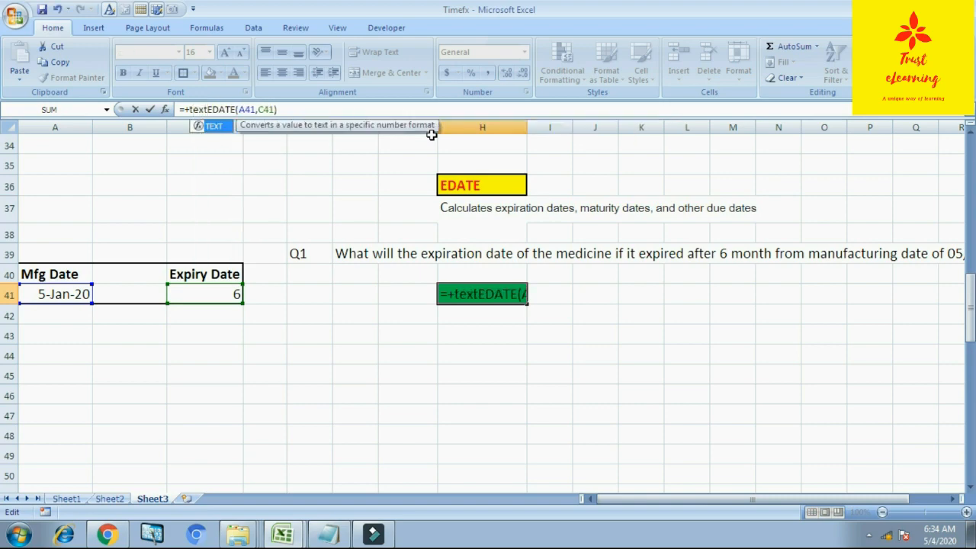
pyautogui.write('(')
pyautogui.press('End')
pyautogui.write(',')
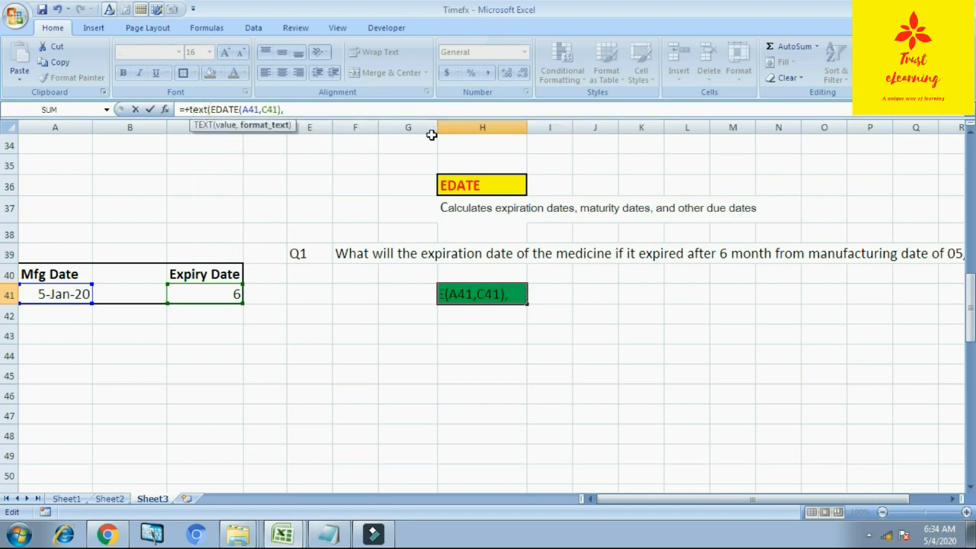
pyautogui.write('"dd')
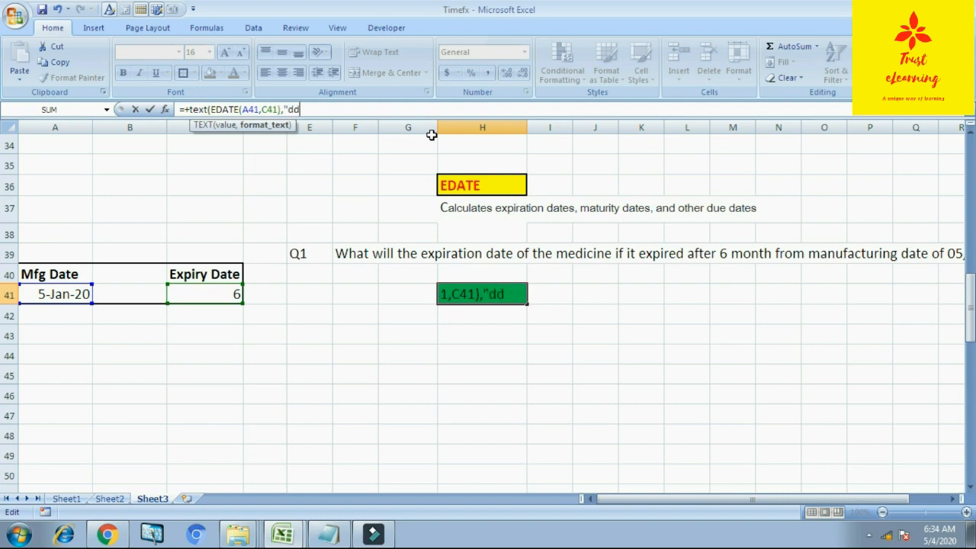
pyautogui.write('-mmm-')
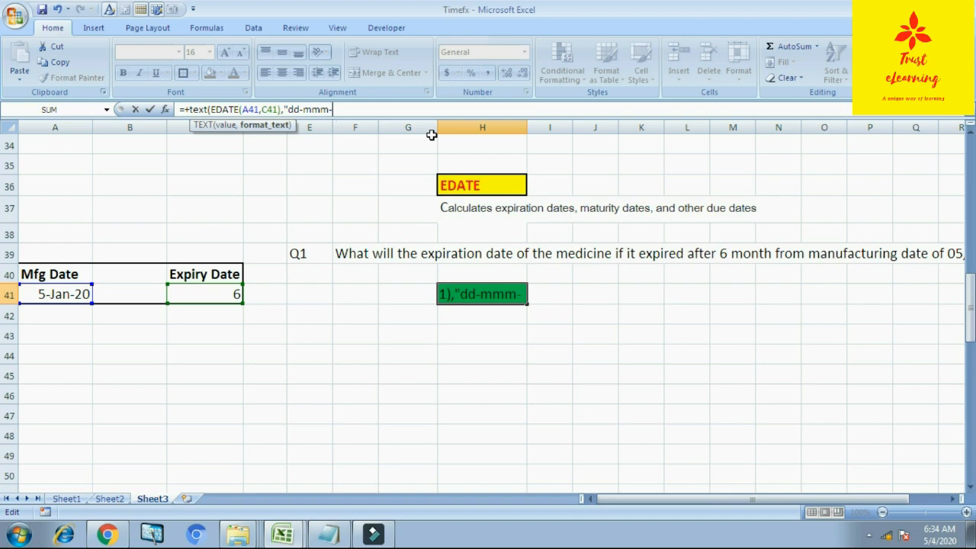
pyautogui.write('yyy')
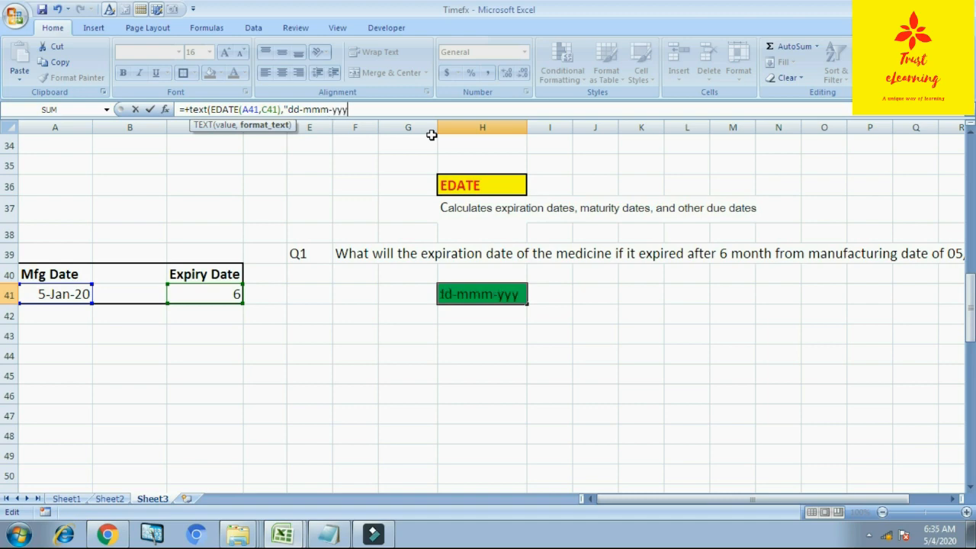
pyautogui.write('y"')
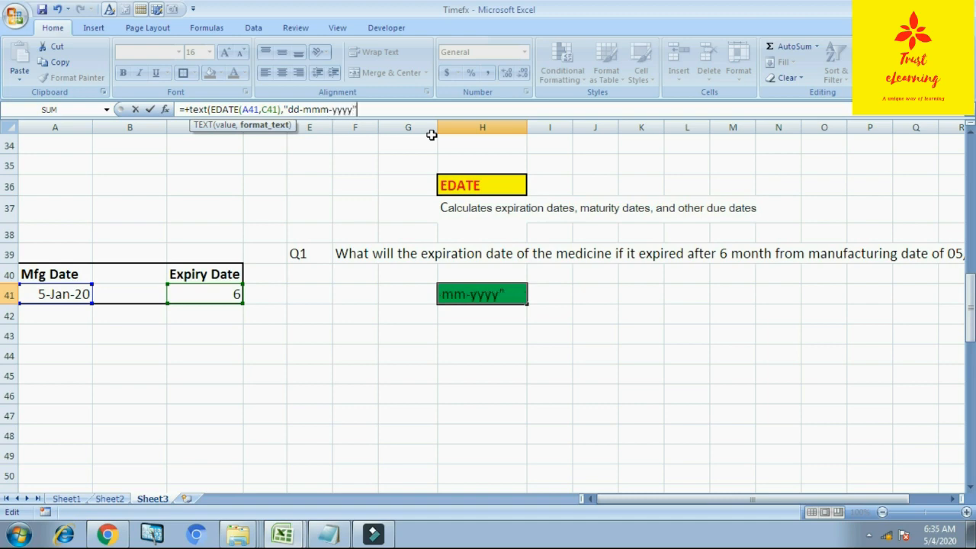
pyautogui.write(')')
pyautogui.press('Return')
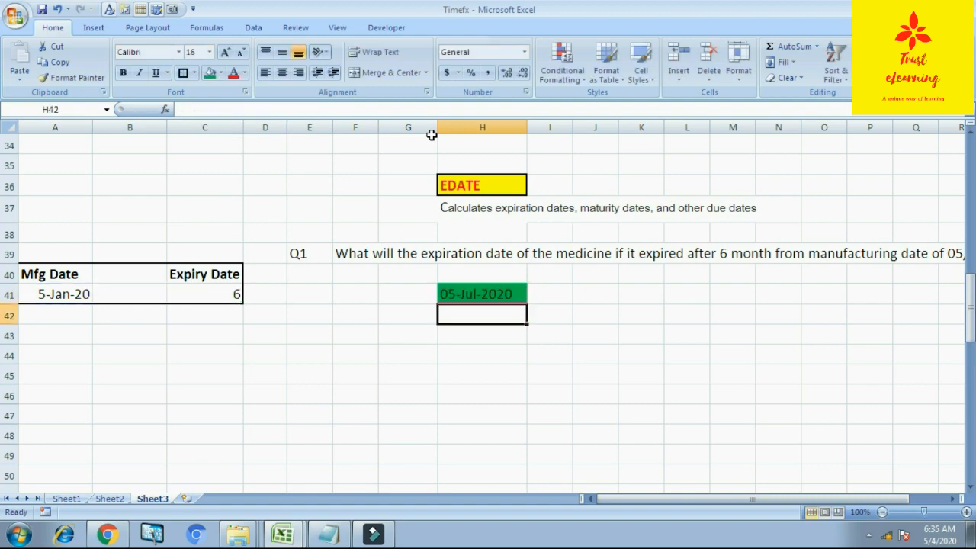